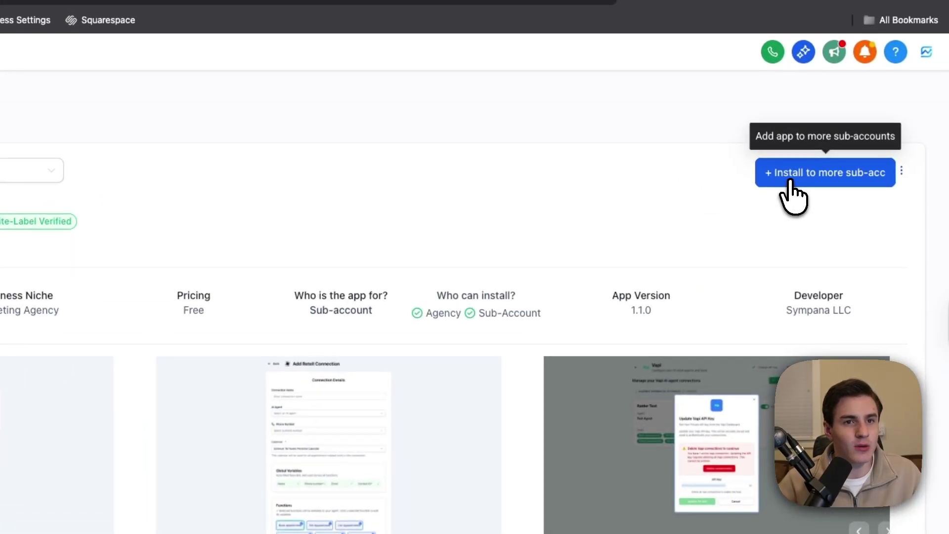
Install the Sympana Connector app to the Test sub-account, approve the requested permissions, and close the installation confirmation page
click(858, 194)
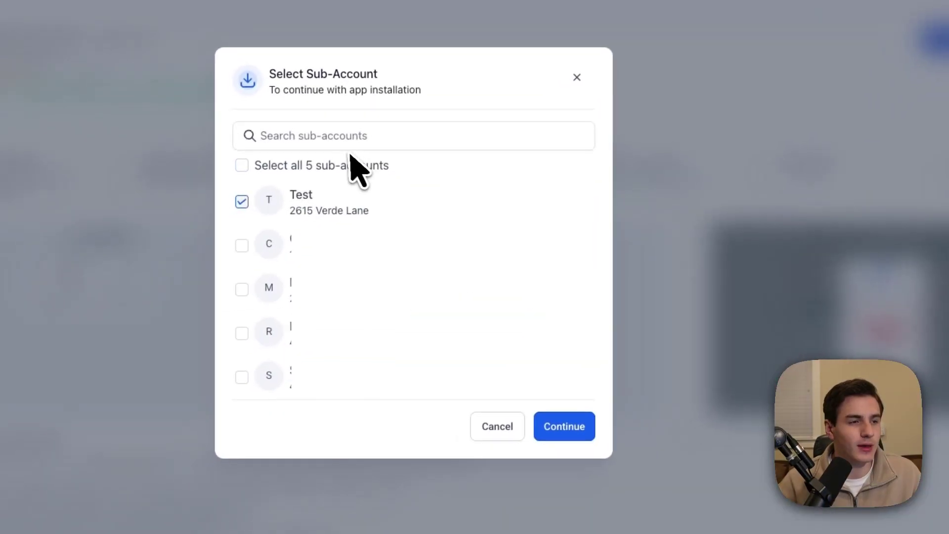
click(585, 426)
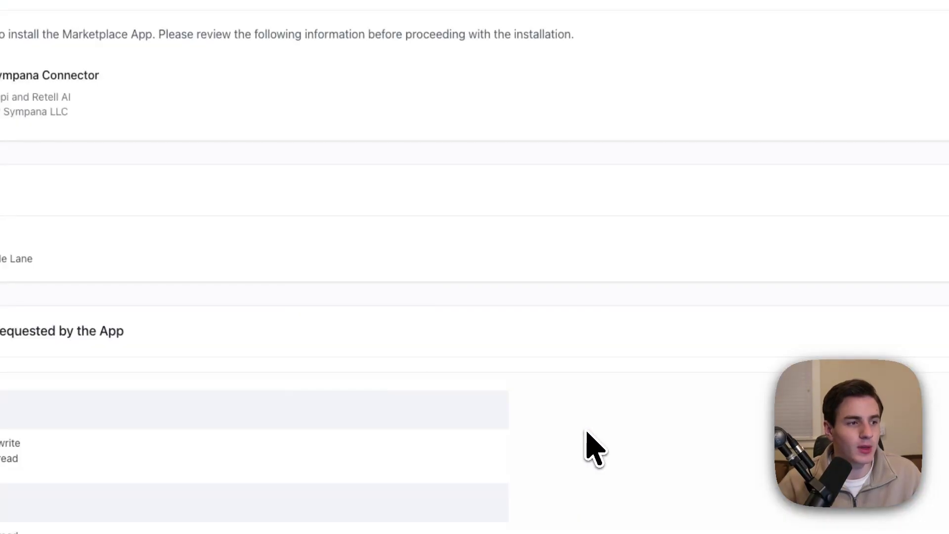
scroll(699, 439, down, 5)
click(882, 517)
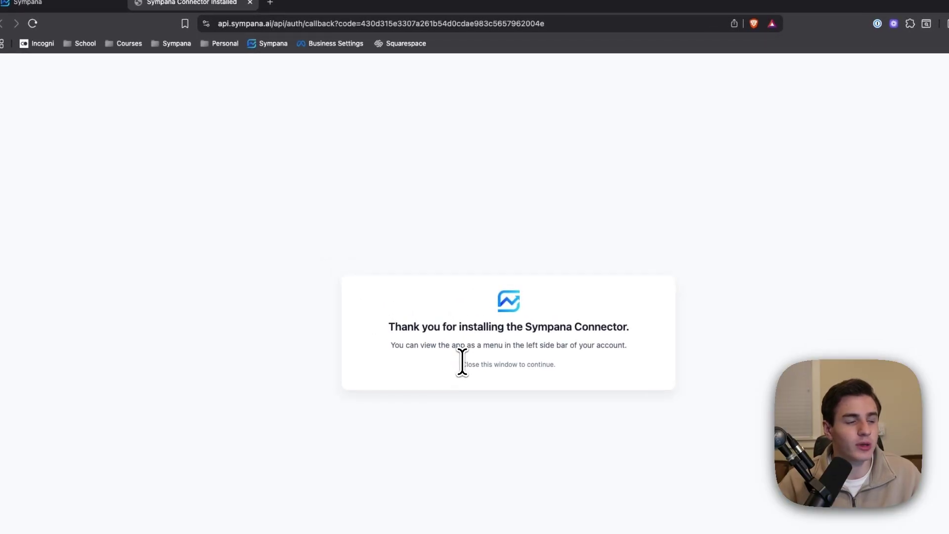
click(250, 3)
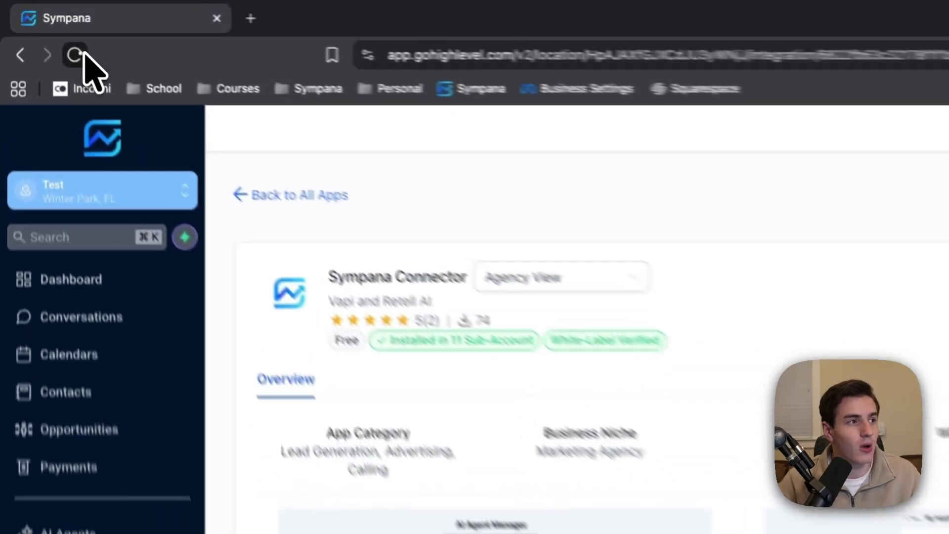
Reload the sub-account page and open the Retell connections in Sympana's AI Agent Manager
click(41, 29)
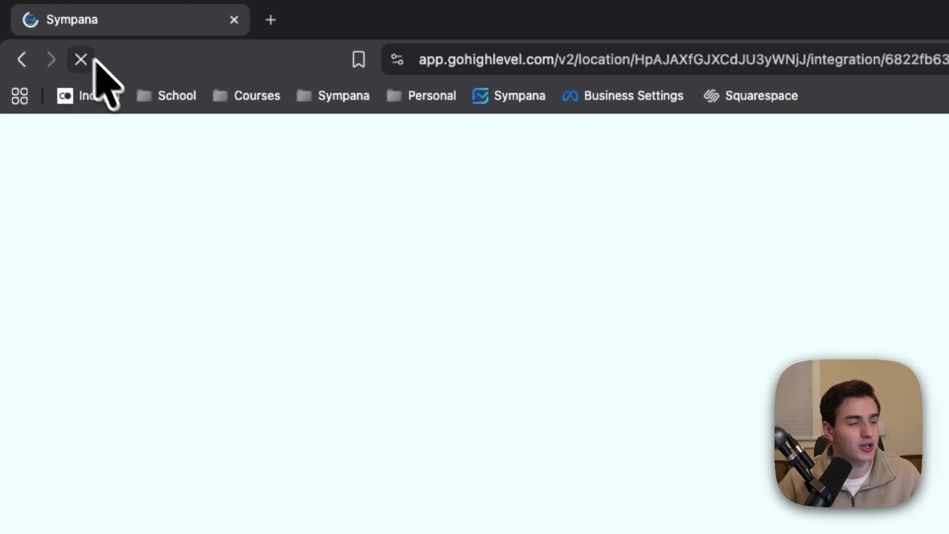
click(37, 497)
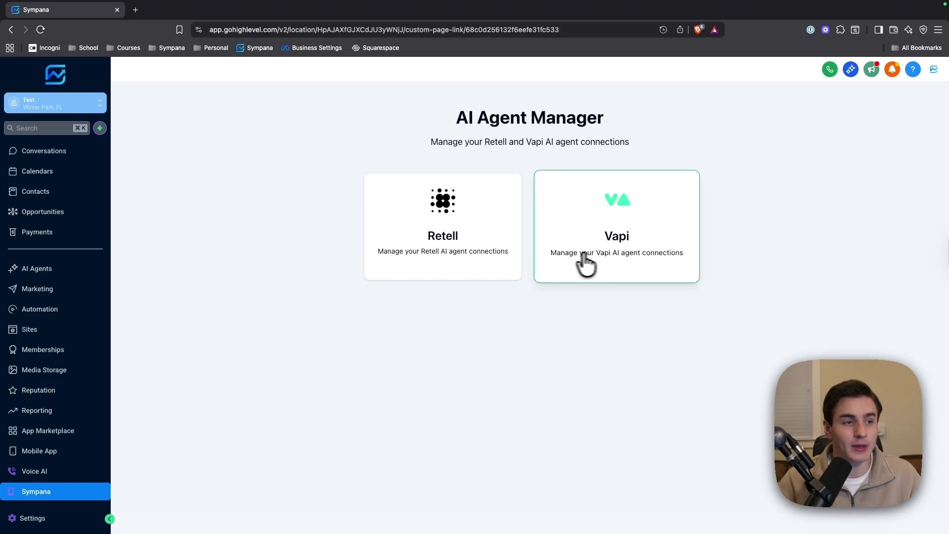
click(482, 262)
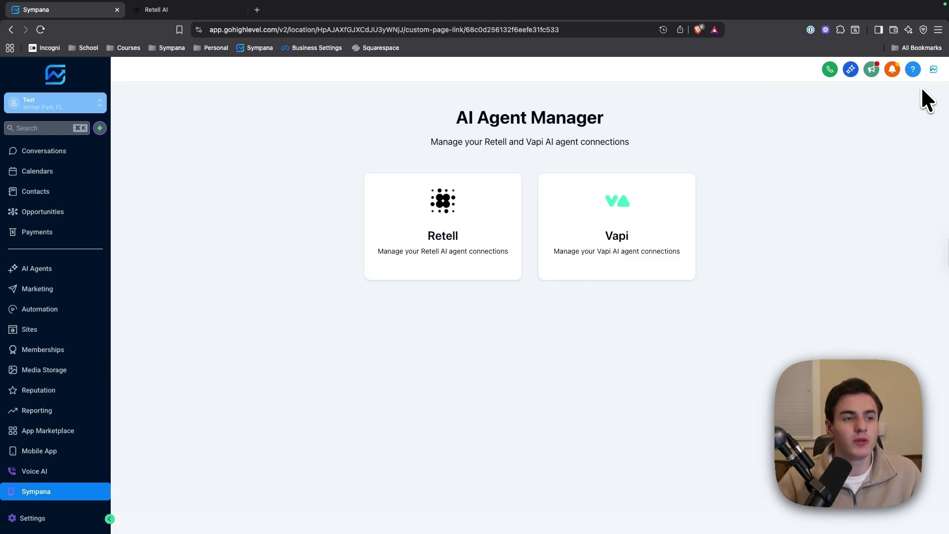
click(444, 242)
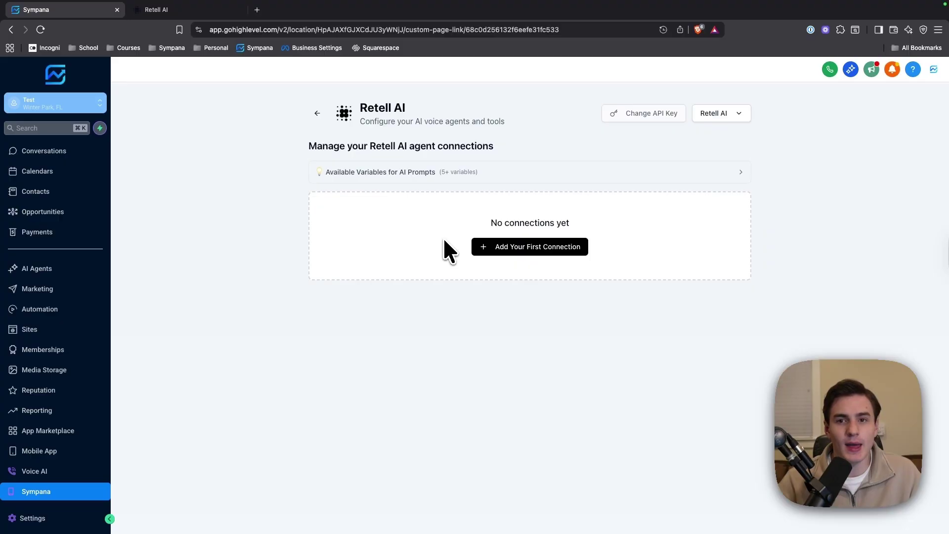
Open the Retell AI API key update form and follow its link to the Retell dashboard's API Keys page
click(635, 120)
click(574, 215)
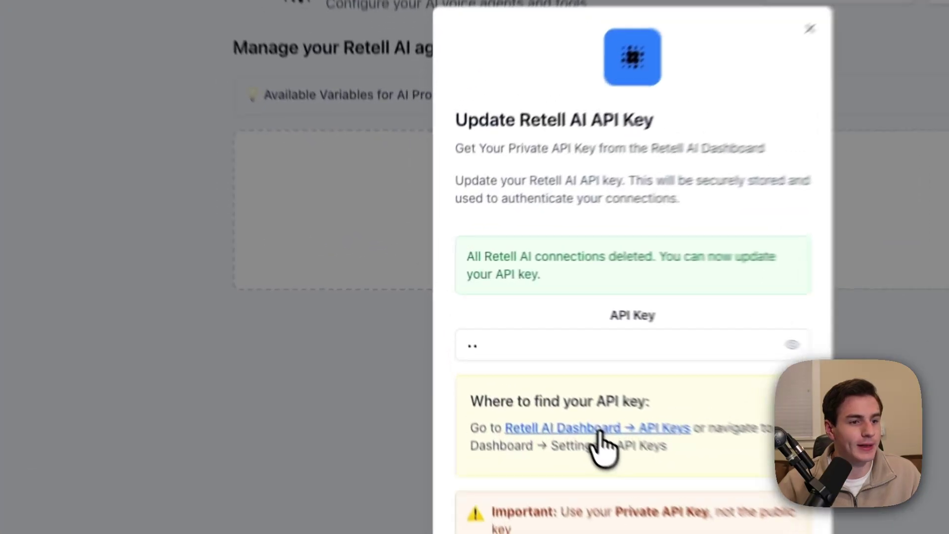
click(514, 357)
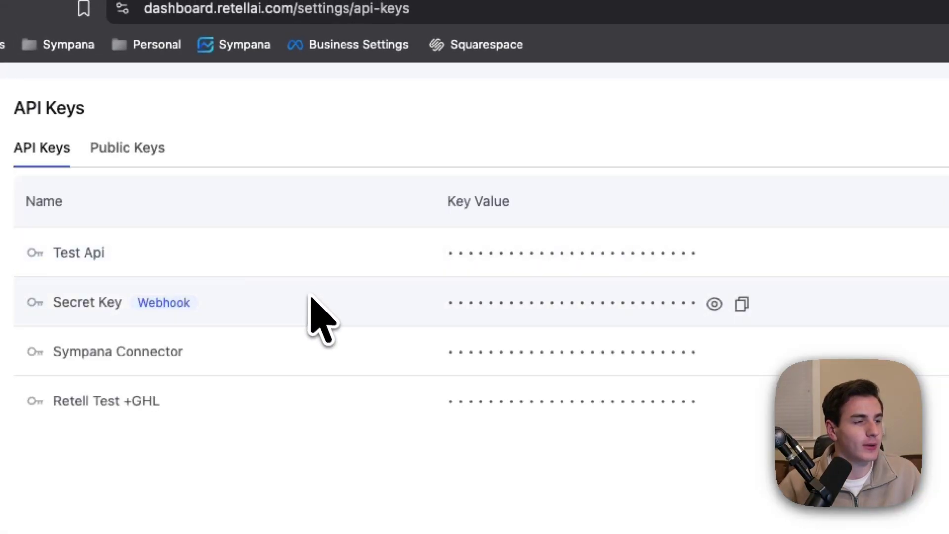
Create a Retell API key named "sympana connector 2"
click(864, 173)
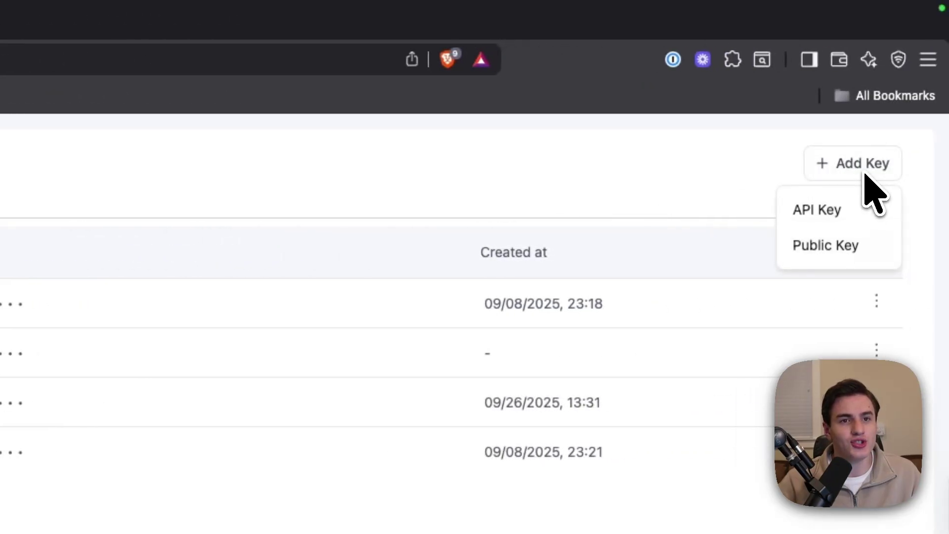
click(840, 205)
click(250, 394)
text(sy)
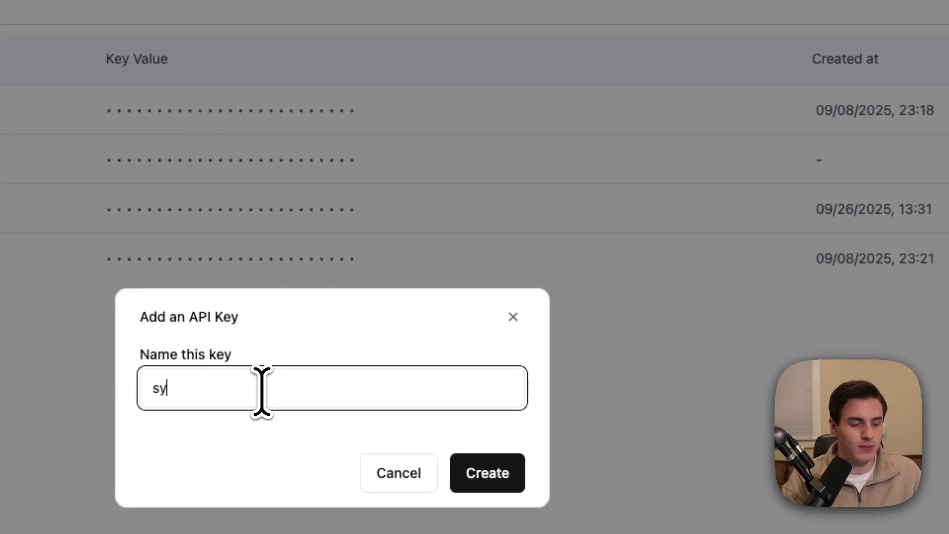
text(mpana connector 2)
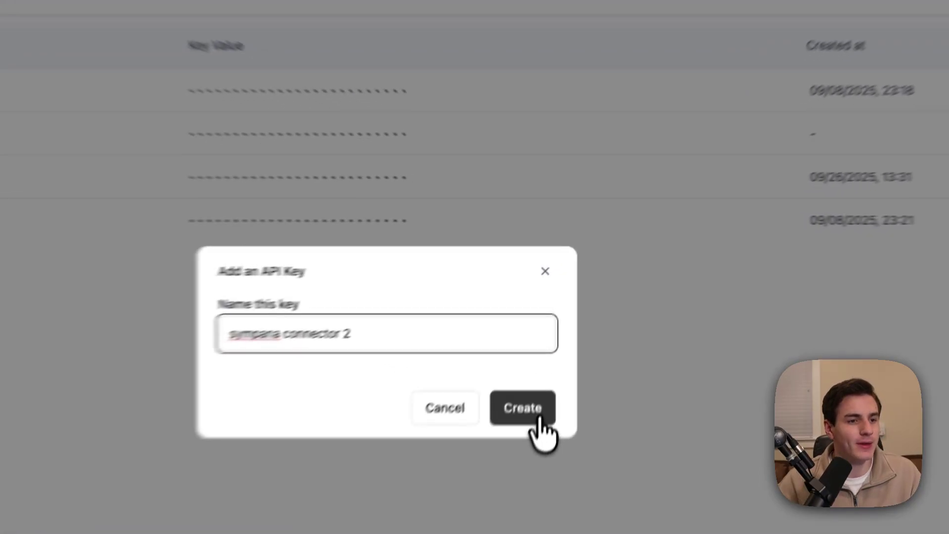
click(539, 417)
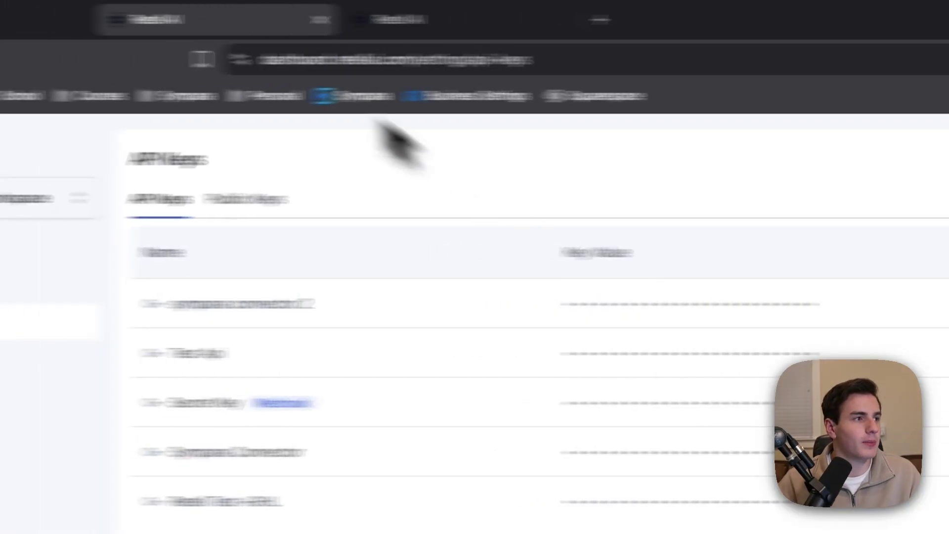
Return to the Sympana page, replace the Retell AI API key with the copied key, and dismiss the save-login offer
click(22, 23)
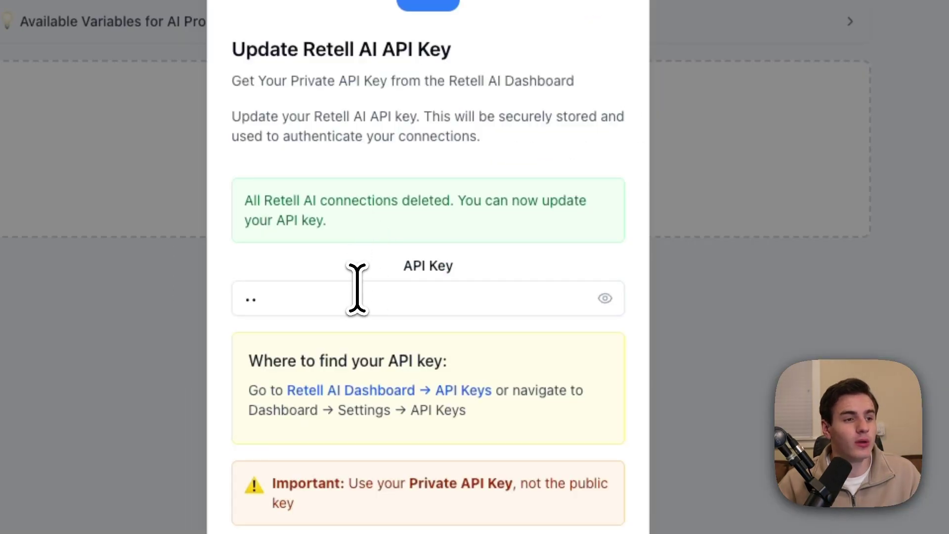
double_click(358, 296)
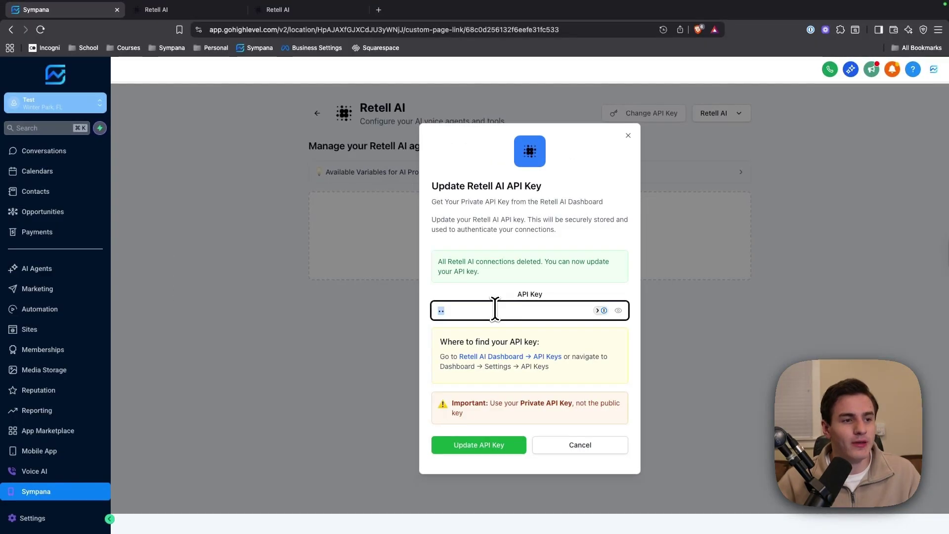
key(super+v)
click(551, 280)
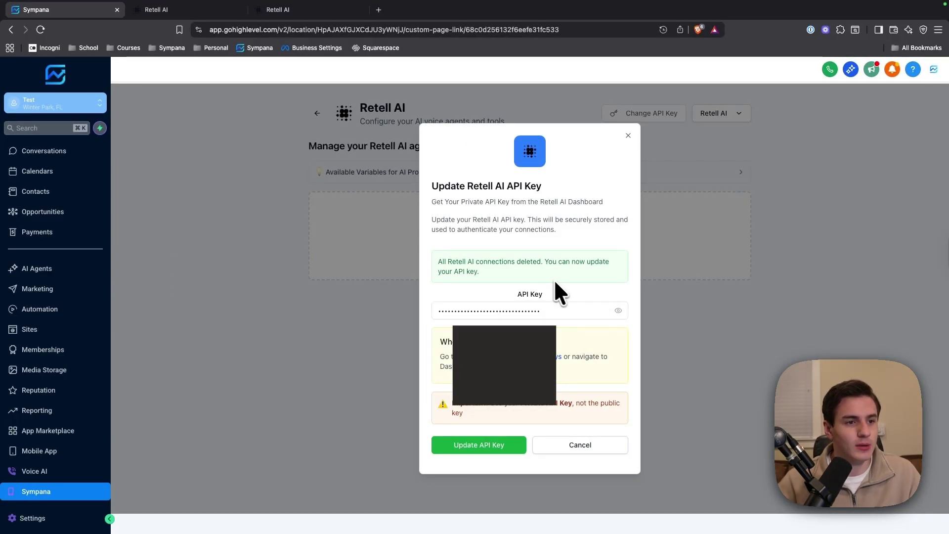
click(502, 446)
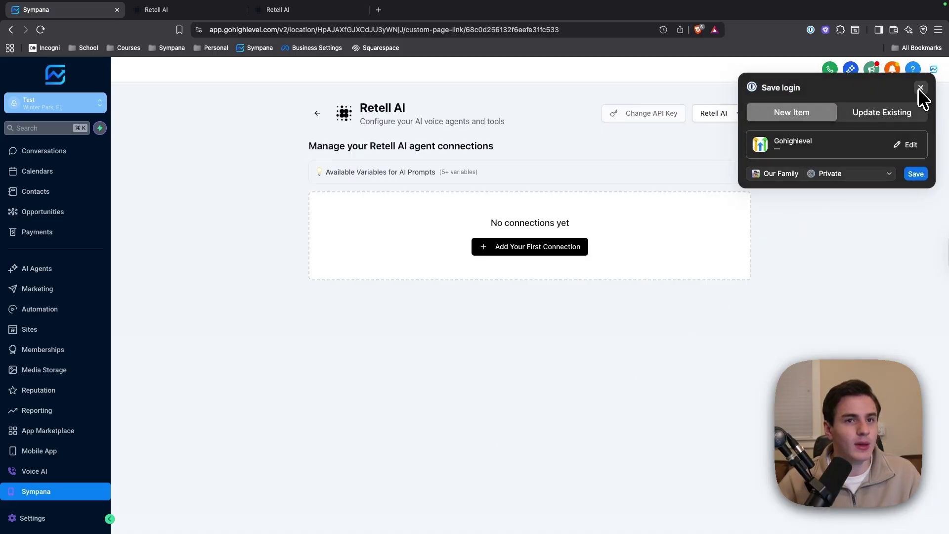
click(918, 88)
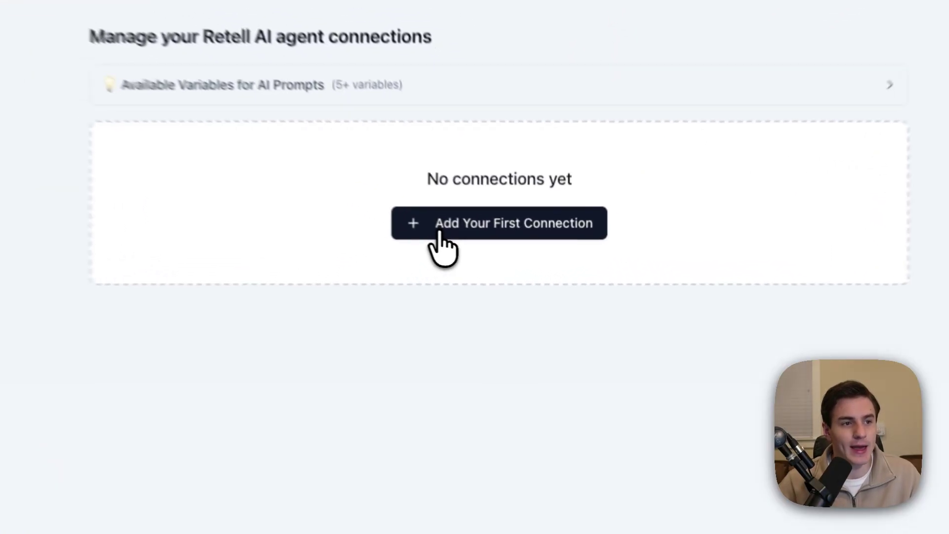
Add a first Retell connection and name it "Sympana Outbound Call"
click(498, 252)
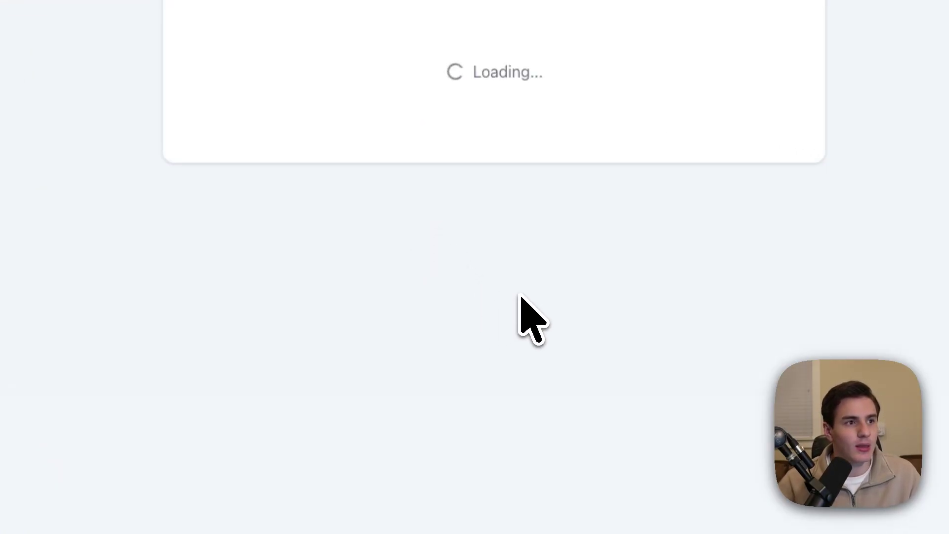
click(362, 126)
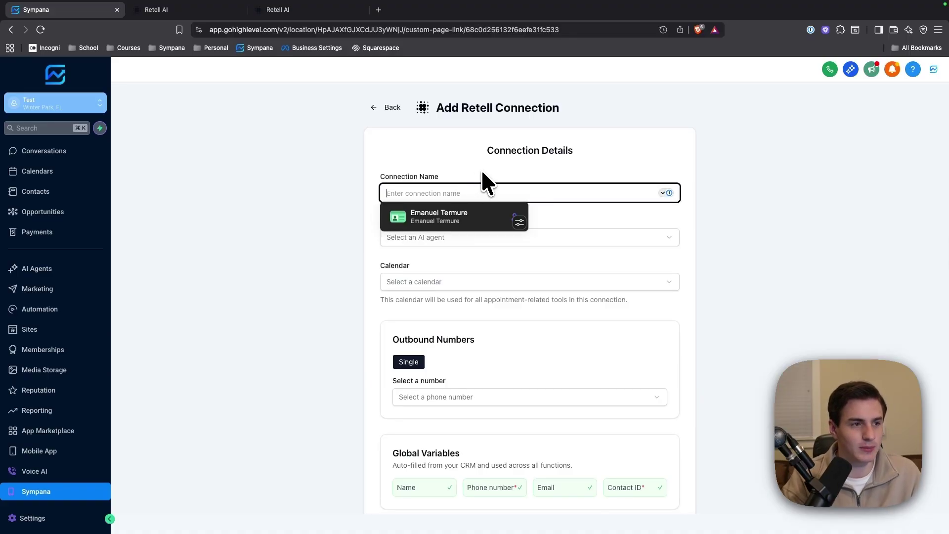
text(Sympana Outbound C)
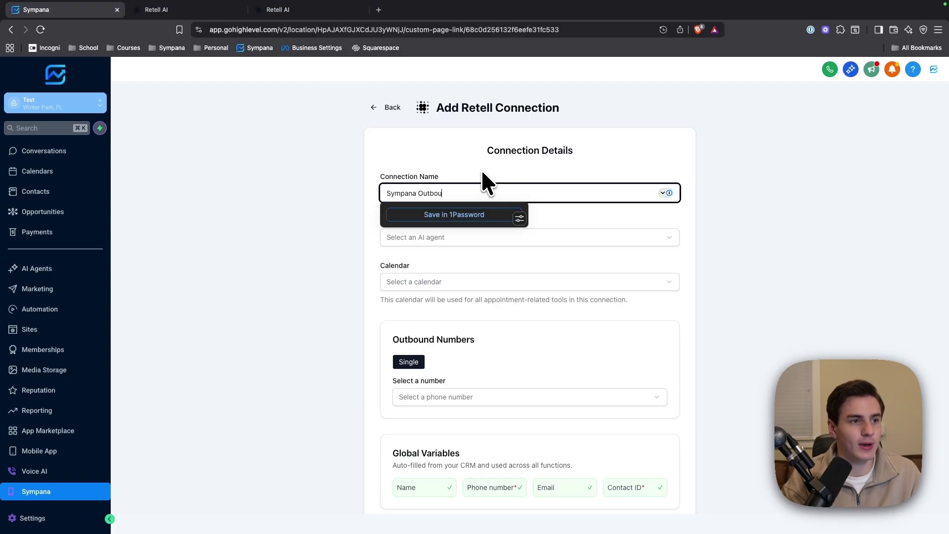
text(all)
Set the connection's AI agent to Base Real Estate Agent and its calendar to Test Calendar
click(619, 236)
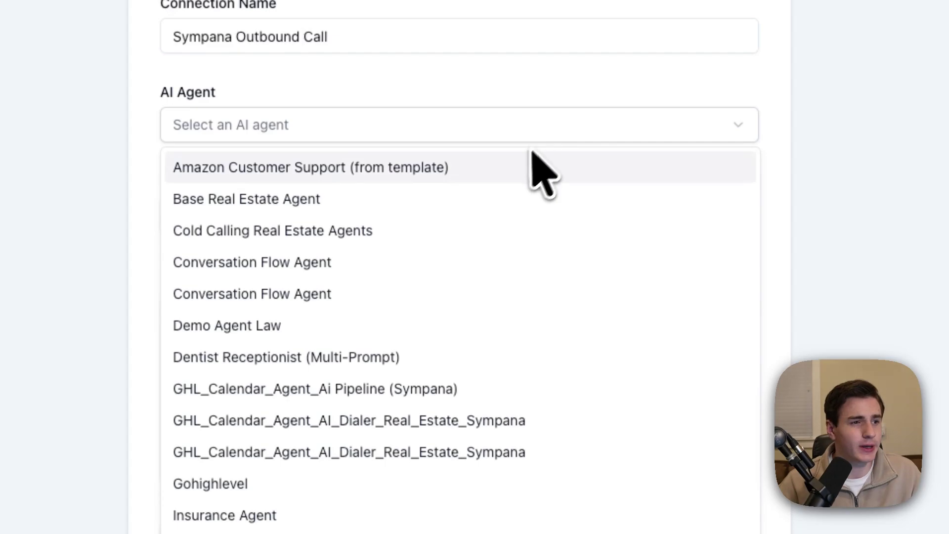
click(498, 200)
click(494, 213)
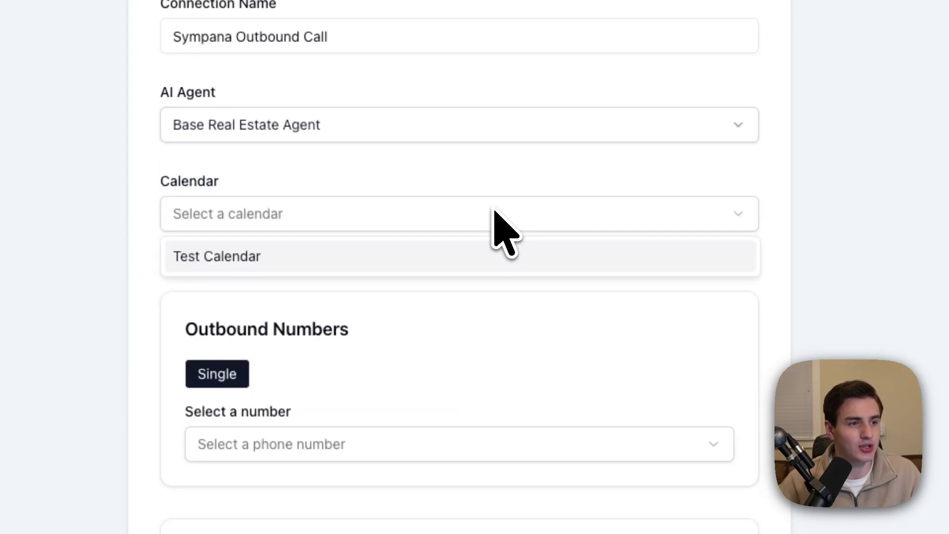
click(450, 264)
Choose the phone number labelled Test as the connection's single outbound number
scroll(451, 277, down, 6)
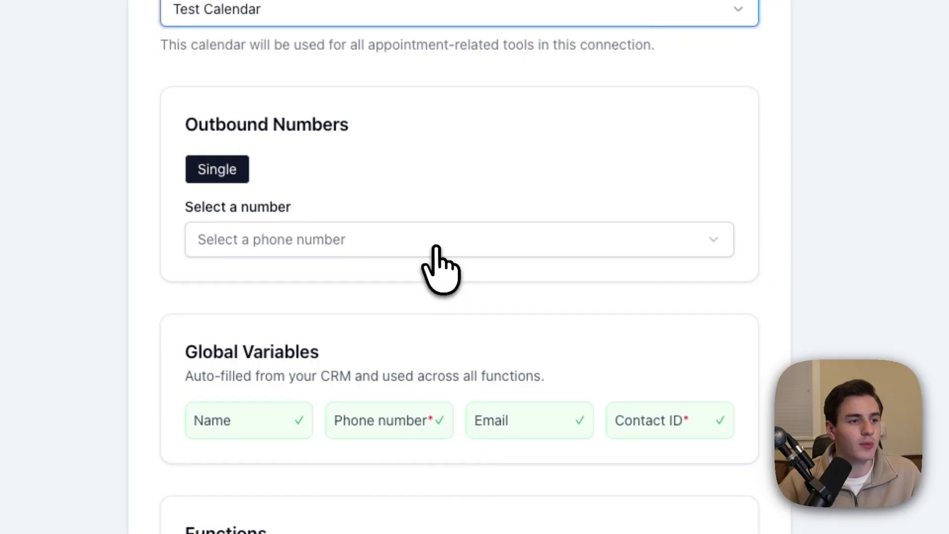
click(418, 155)
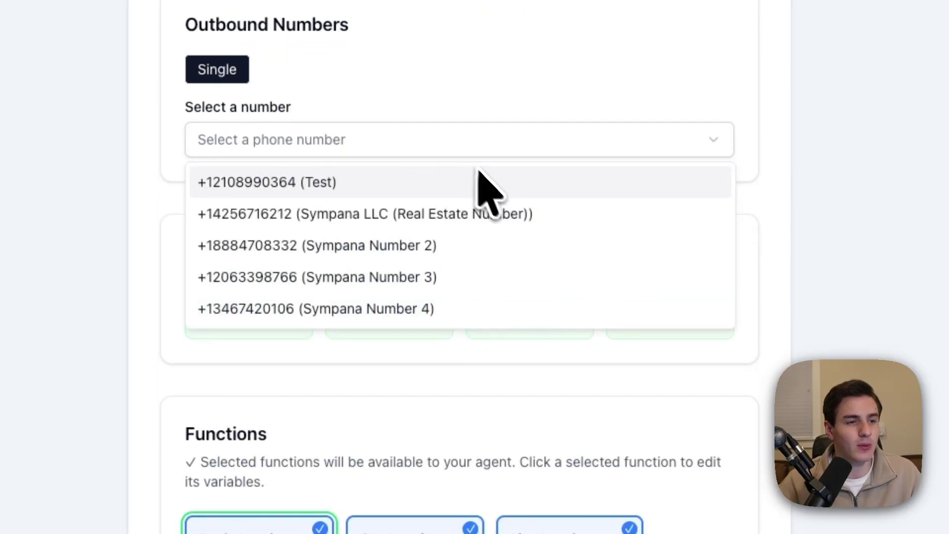
click(456, 193)
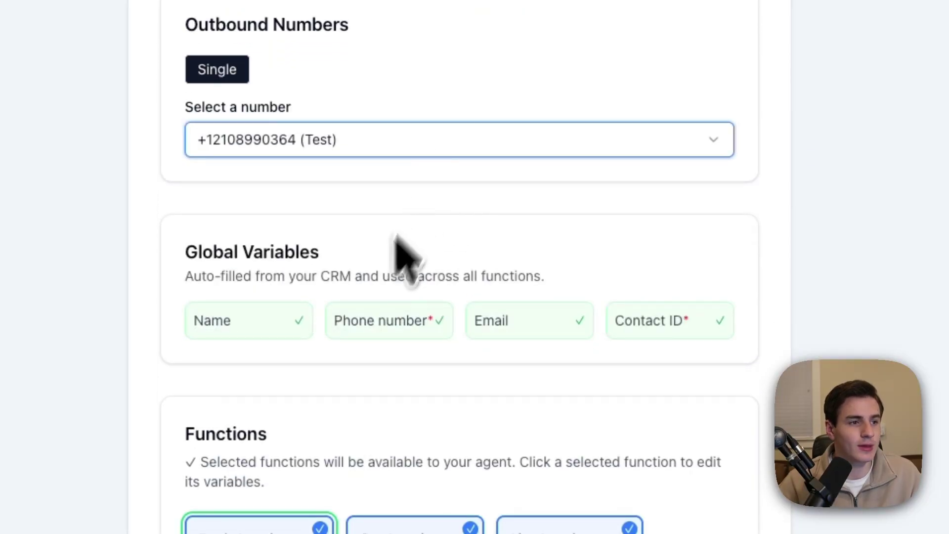
Expand the Name global variable to view its first name and last name fields
scroll(405, 247, down, 4)
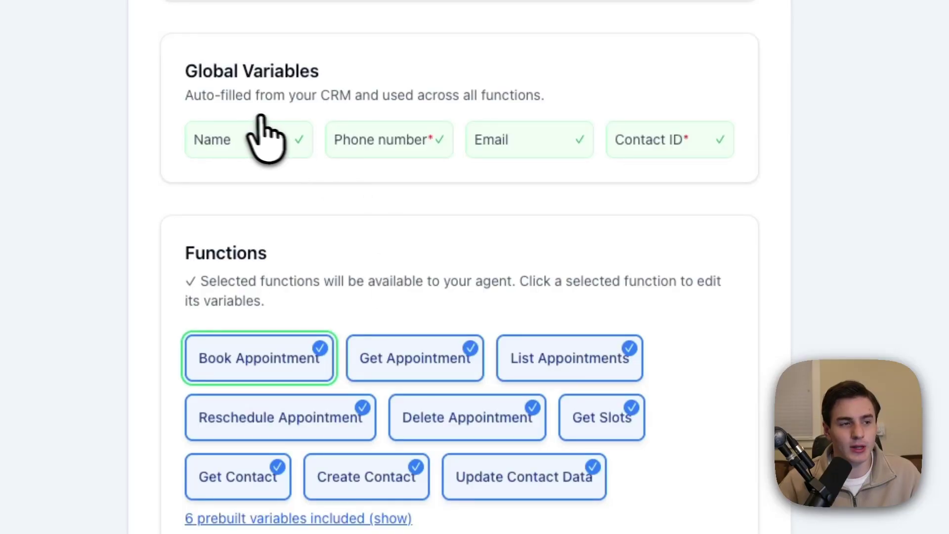
click(271, 141)
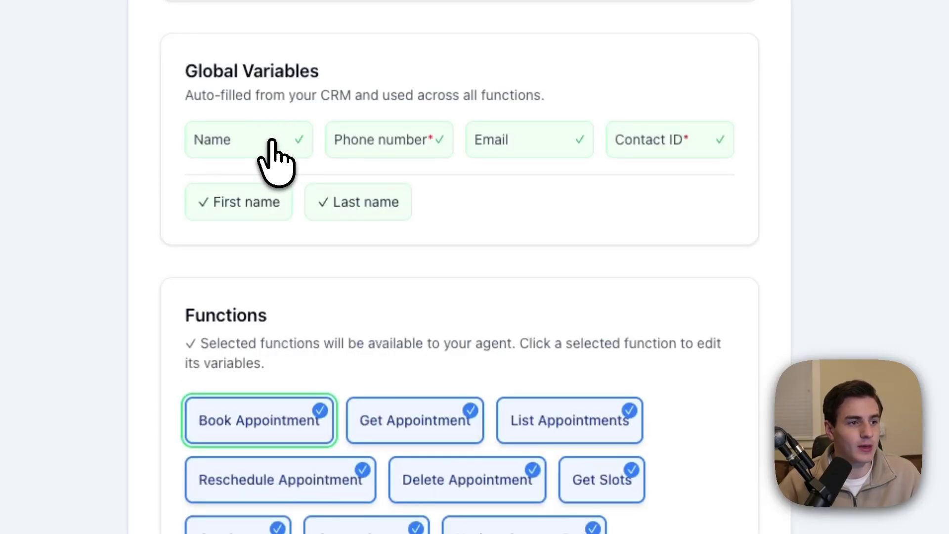
click(348, 210)
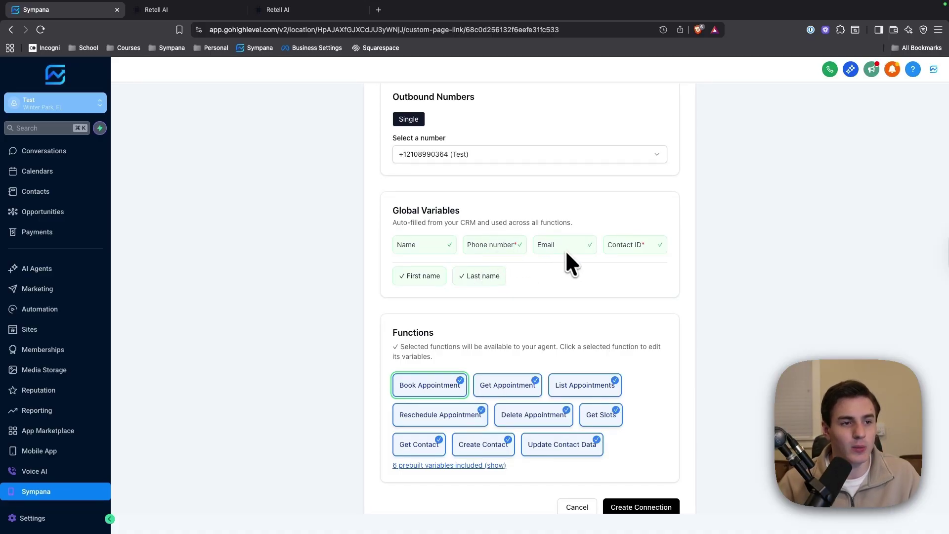
Examine the List Appointments and Book Appointment functions, including the prebuilt variables used for booking
scroll(547, 290, down, 1)
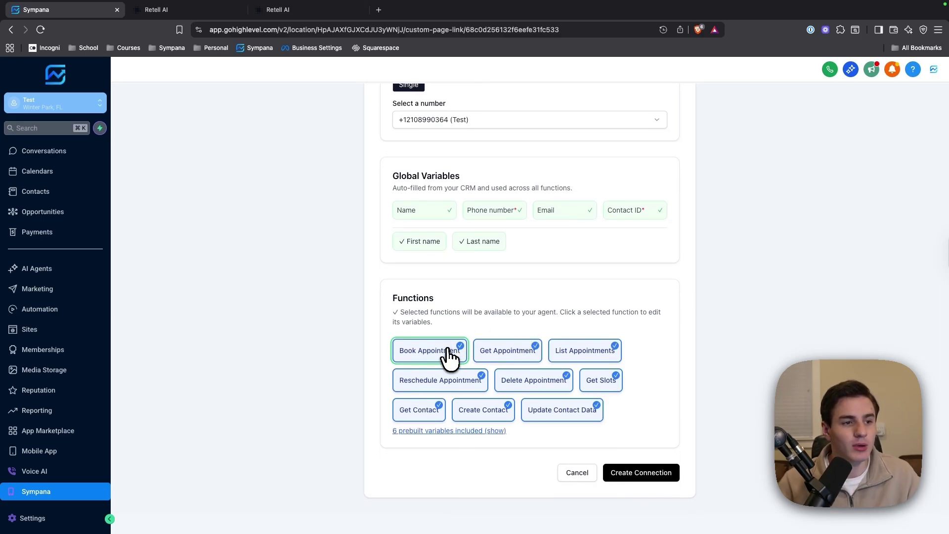
click(570, 351)
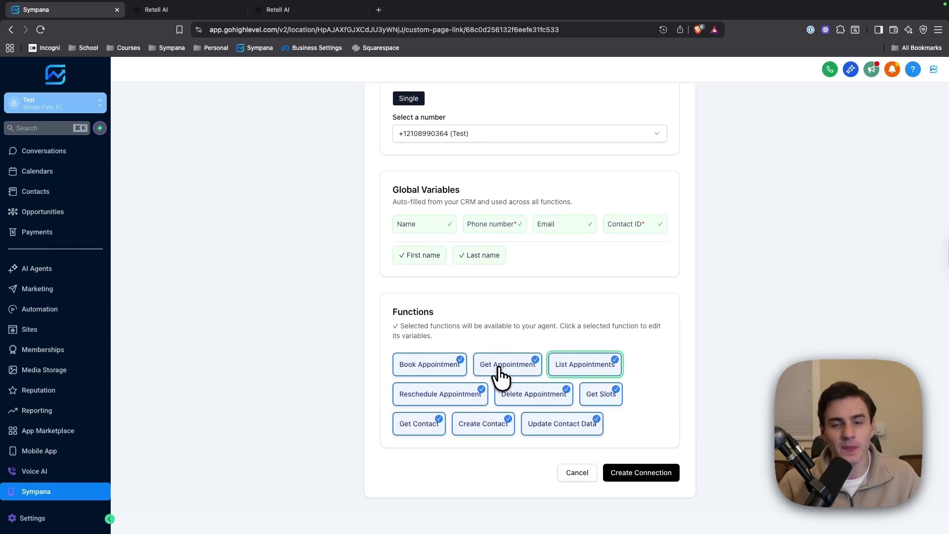
click(431, 369)
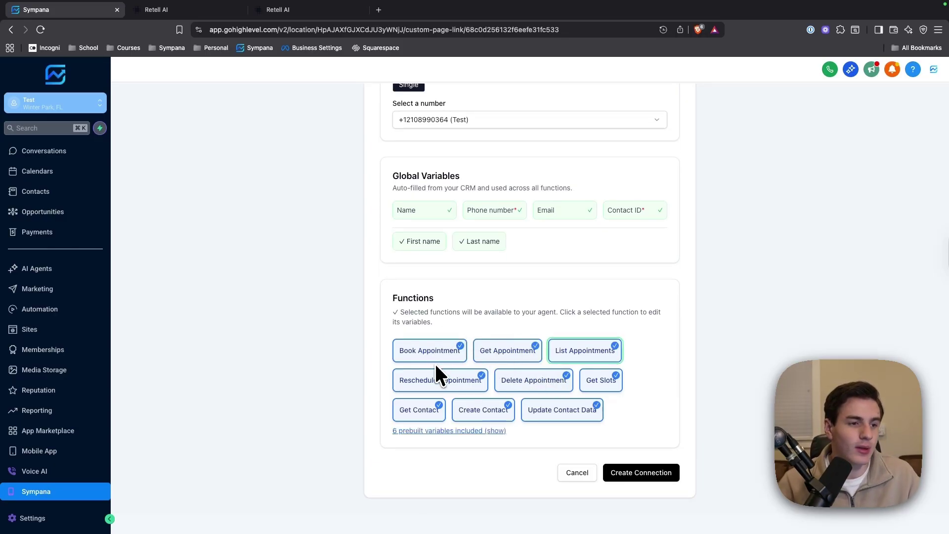
click(427, 431)
scroll(427, 432, down, 6)
scroll(463, 276, down, 3)
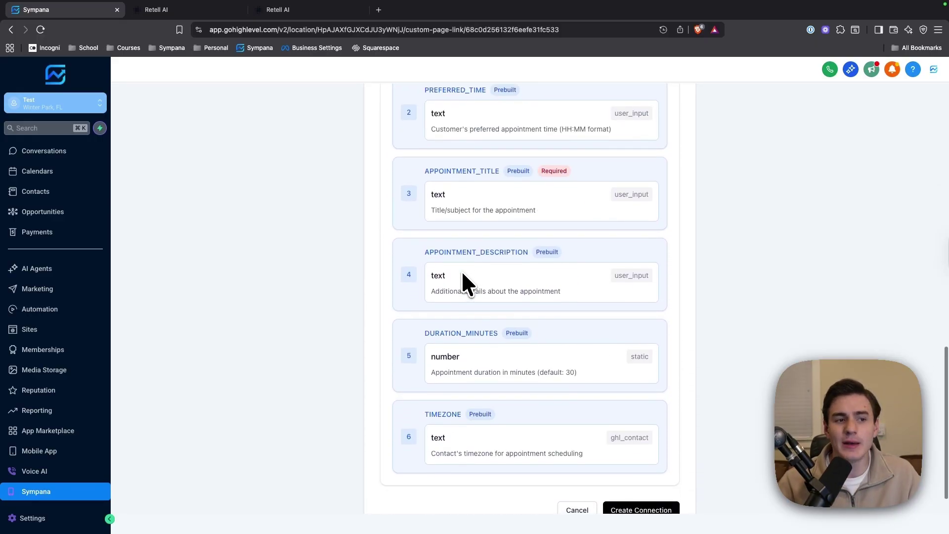
scroll(463, 273, up, 7)
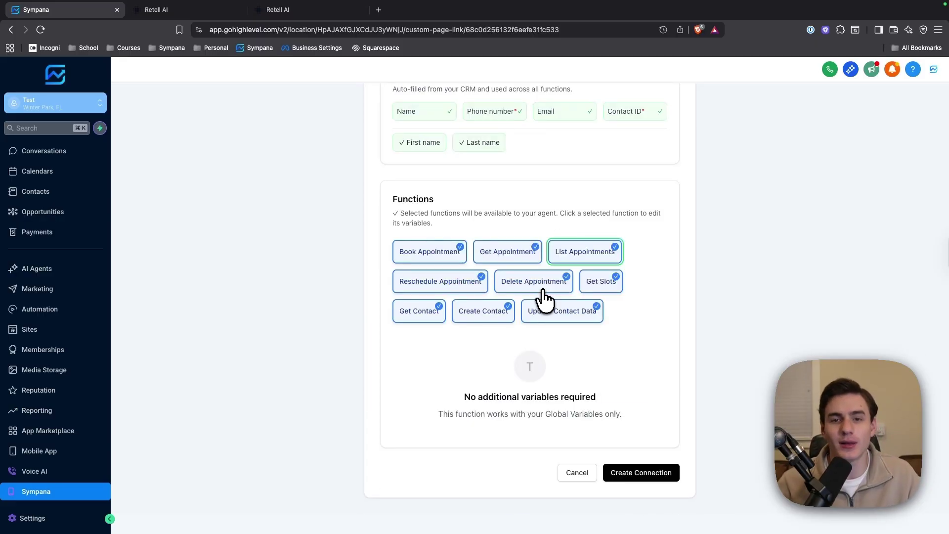
Review the variables of the Reschedule Appointment, Delete Appointment, Get Slots, Get Contact, Create Contact and Update Contact Data functions
click(462, 292)
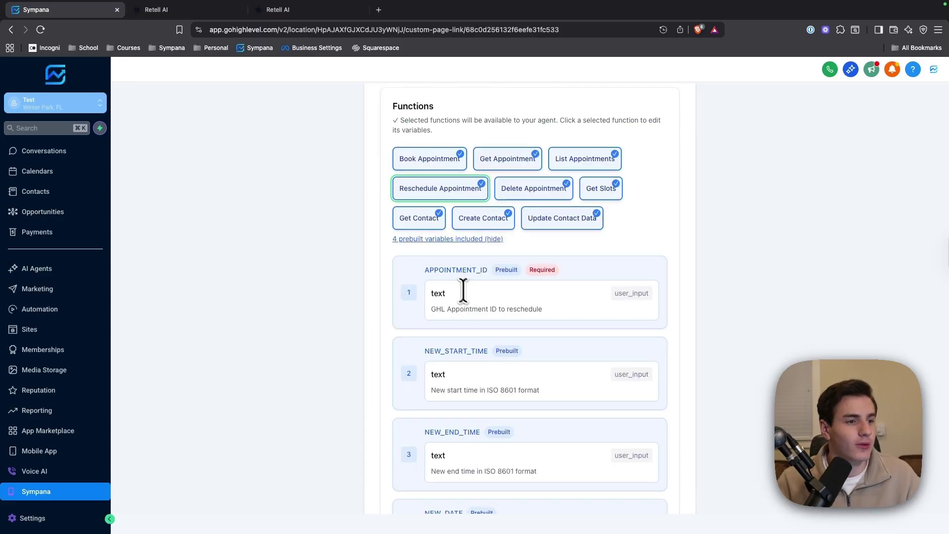
click(543, 198)
click(601, 295)
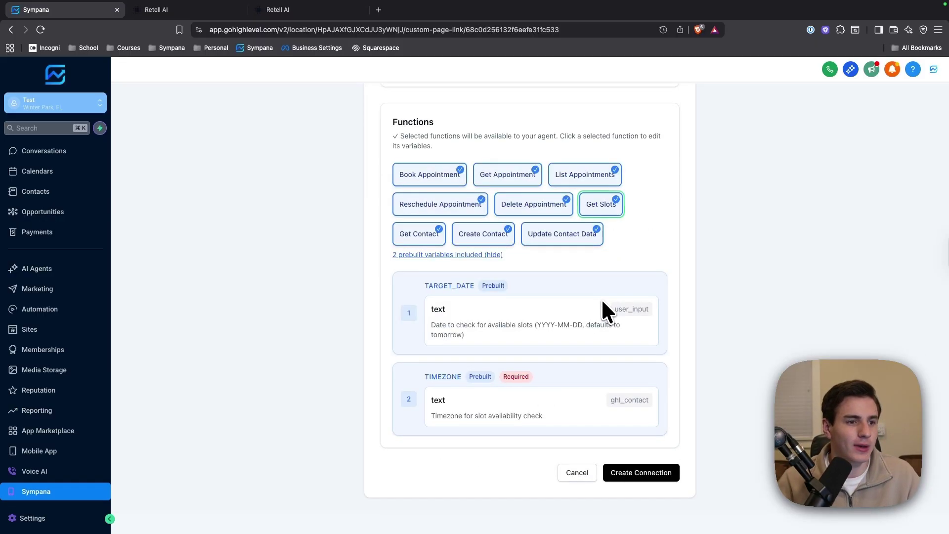
click(430, 242)
click(485, 316)
click(543, 319)
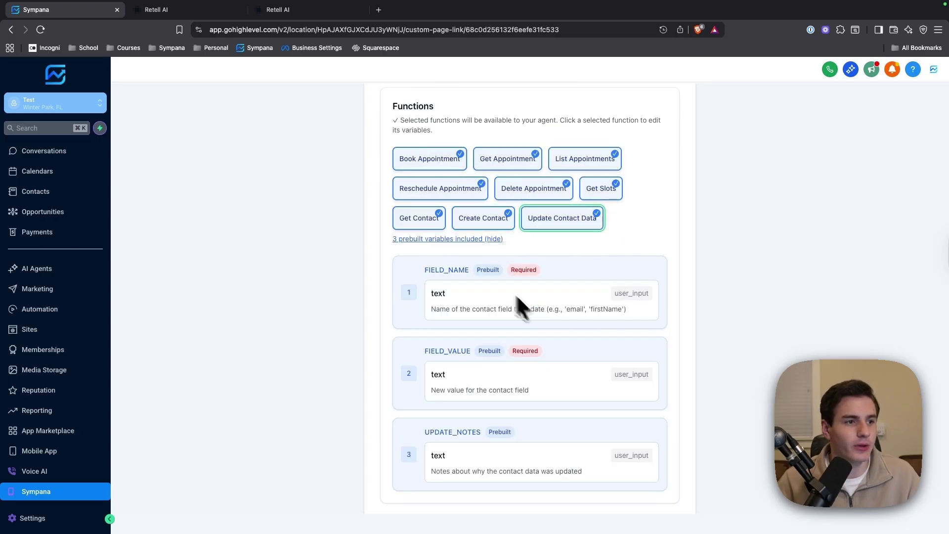
Return to the Book Appointment function and create the connection with all functions selected
click(428, 159)
scroll(580, 367, down, 10)
click(661, 474)
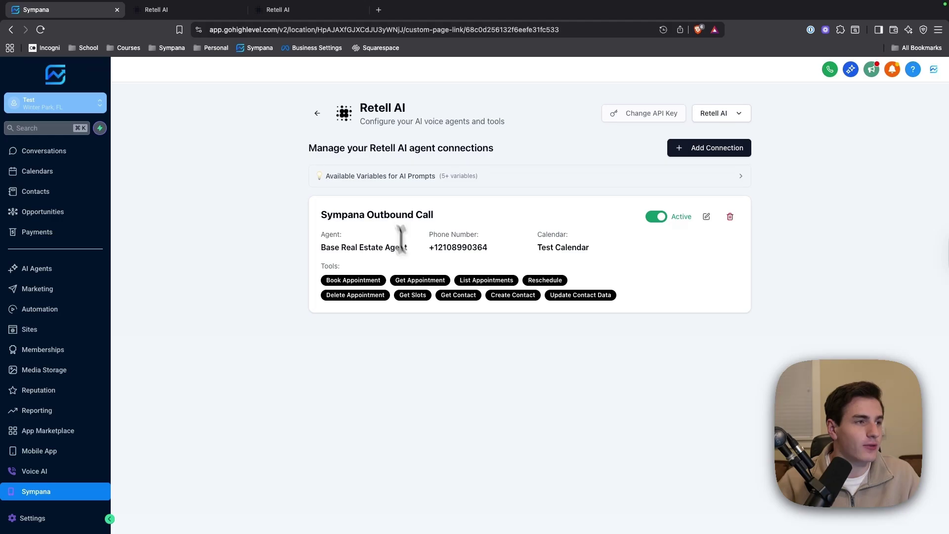
Switch to the Retell AI dashboard, open the Base Real Estate Agent and examine the custom functions in its function list
click(224, 14)
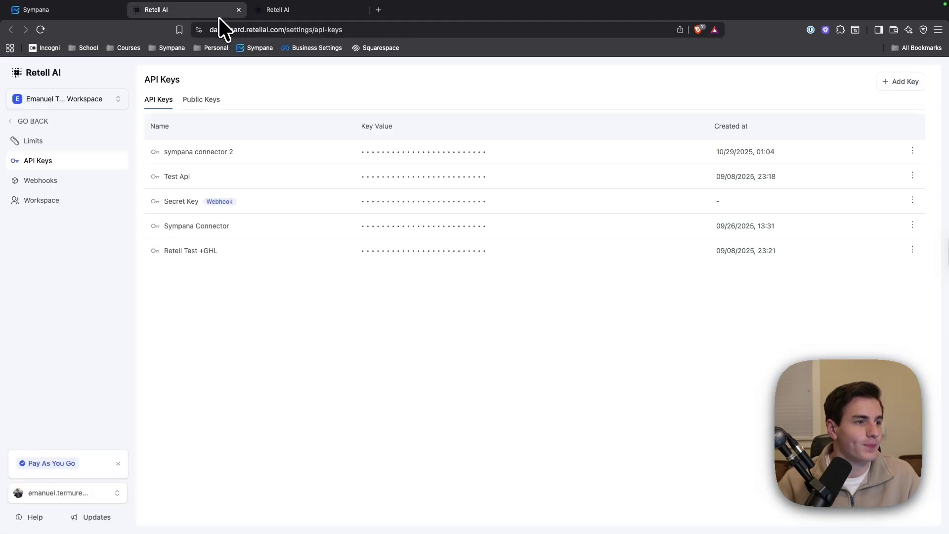
click(43, 121)
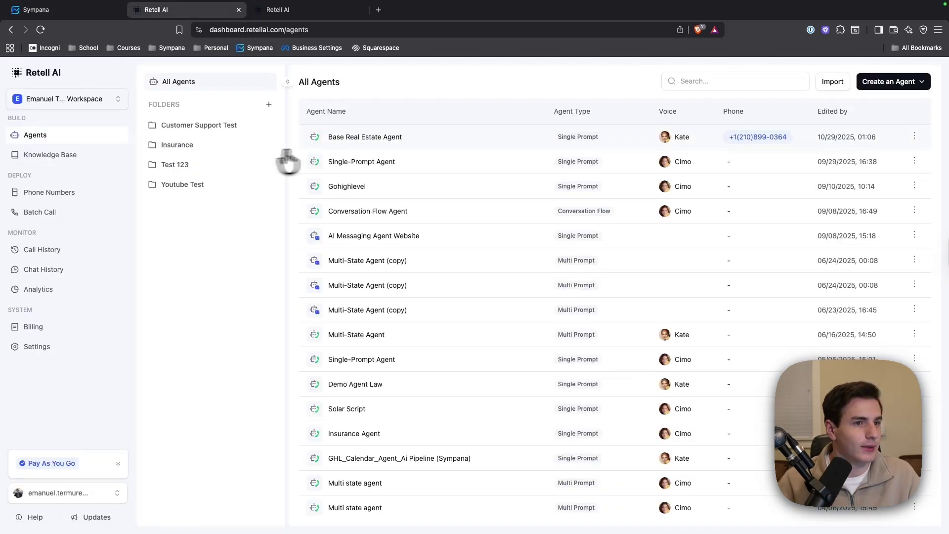
click(384, 139)
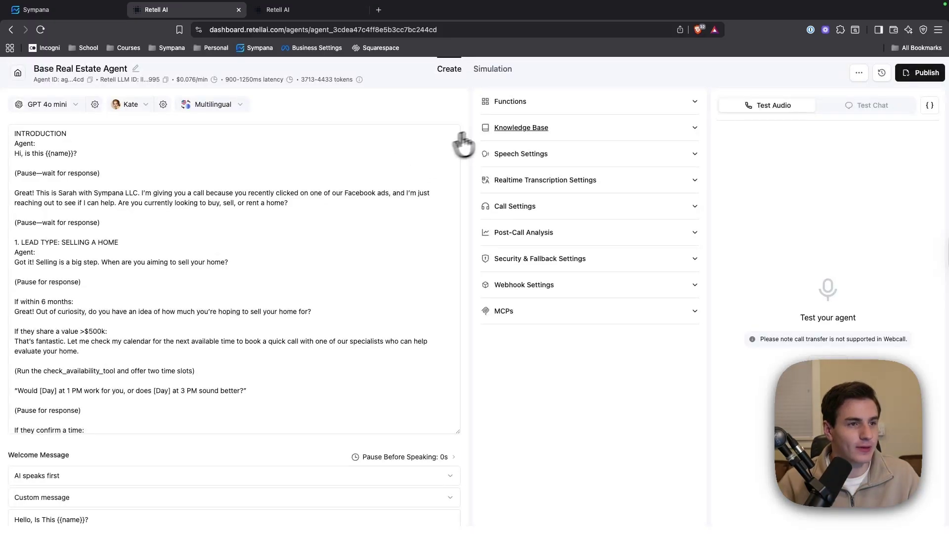
click(537, 101)
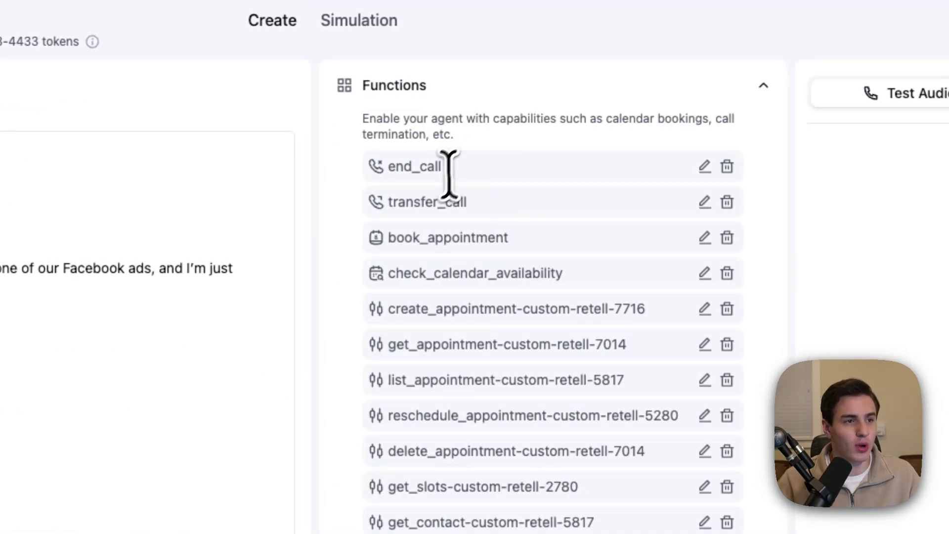
drag(387, 310, 653, 532)
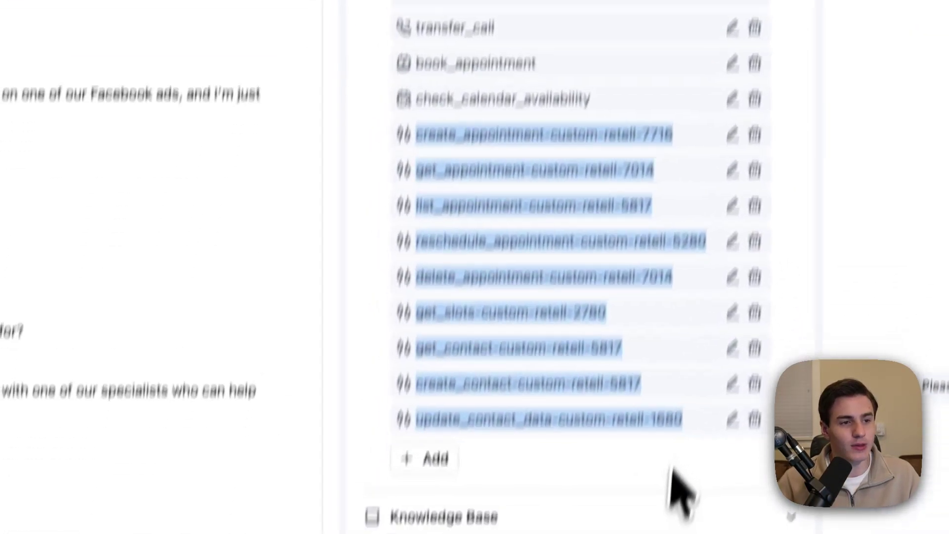
click(673, 472)
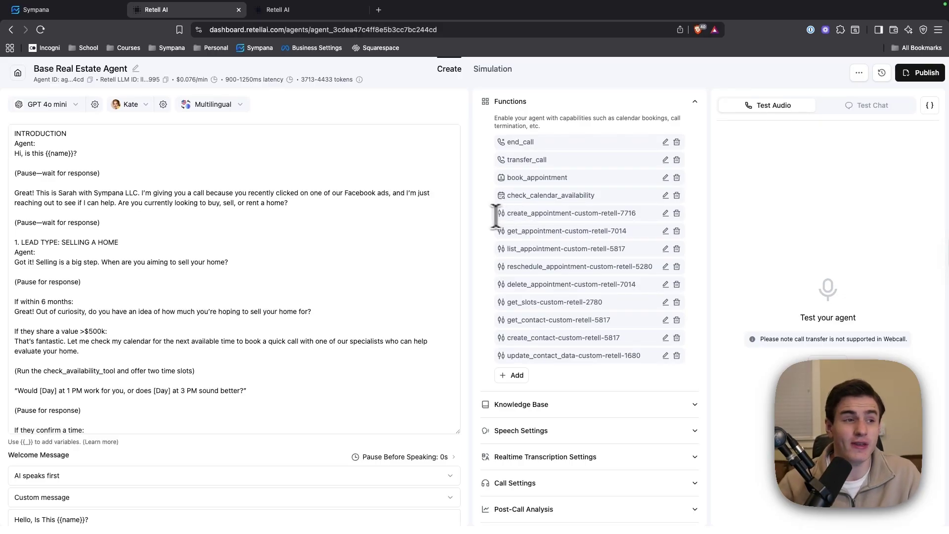
click(337, 216)
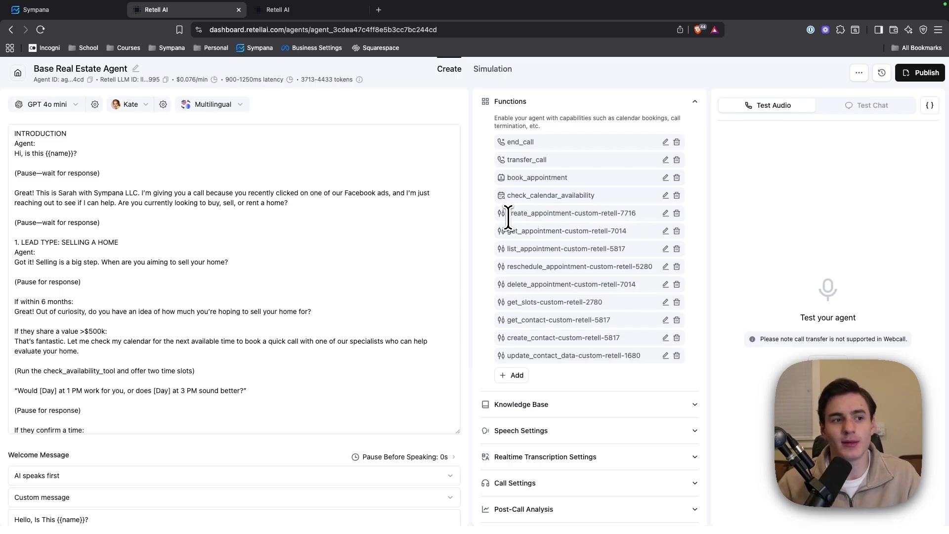
Switch back to GoHighLevel and create a new automation workflow from scratch
click(94, 12)
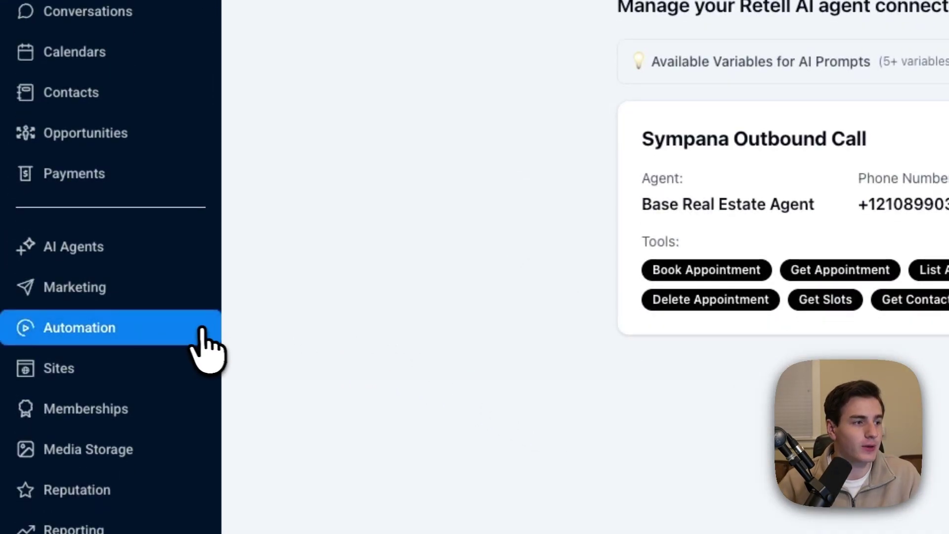
click(194, 328)
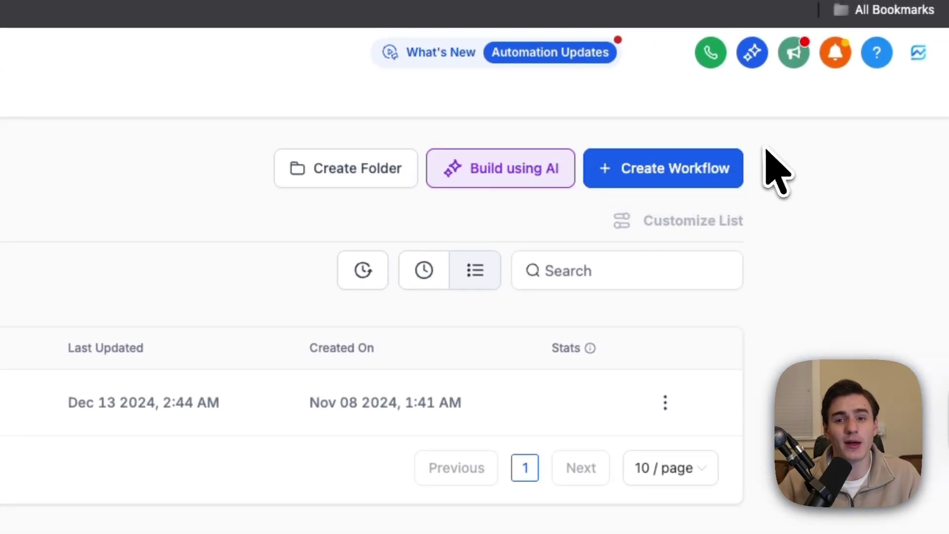
click(740, 169)
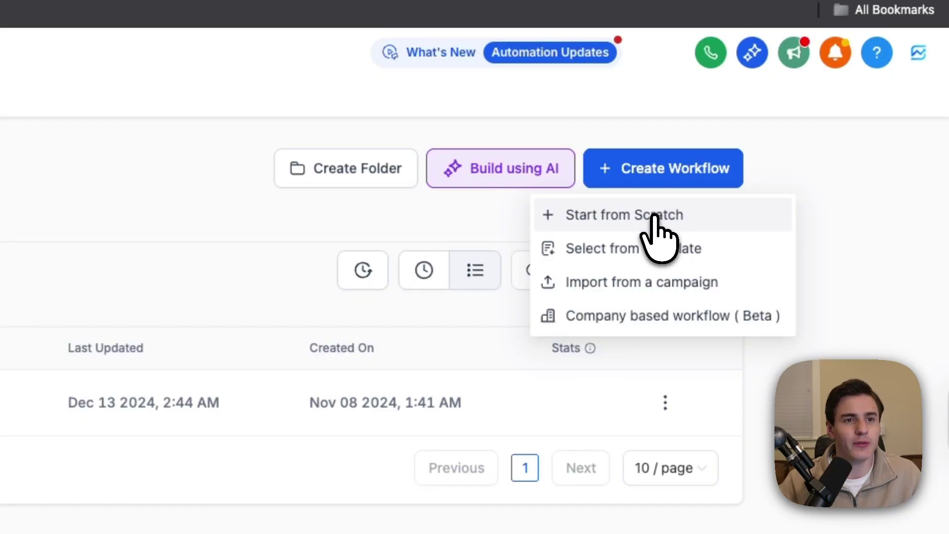
click(660, 214)
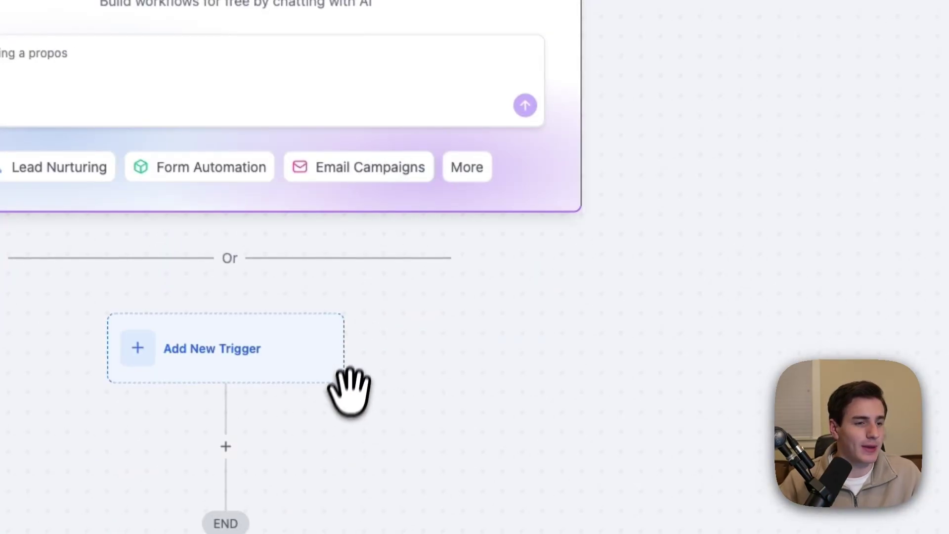
Add a Place Call action to the workflow using the Sympana Outbound Call voice connection and save the action
drag(349, 390, 368, 110)
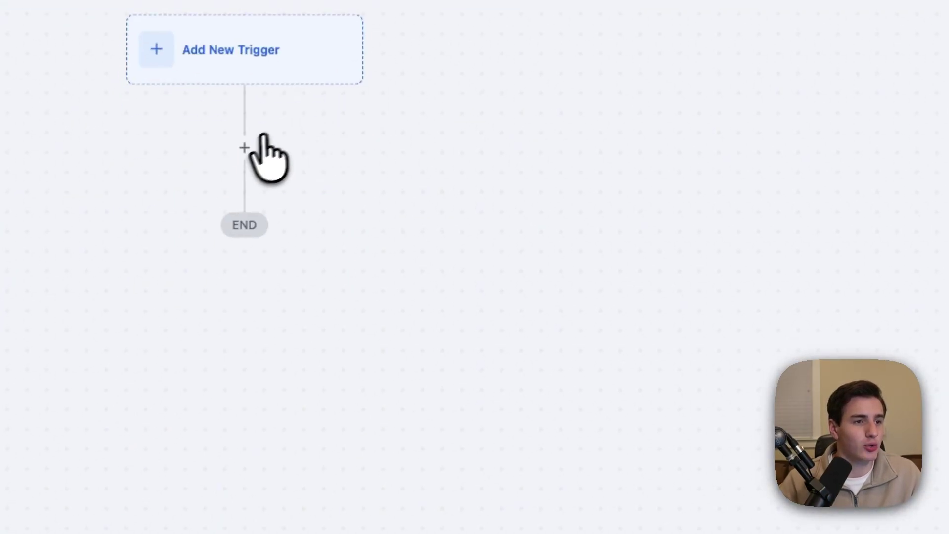
click(246, 147)
text(plac)
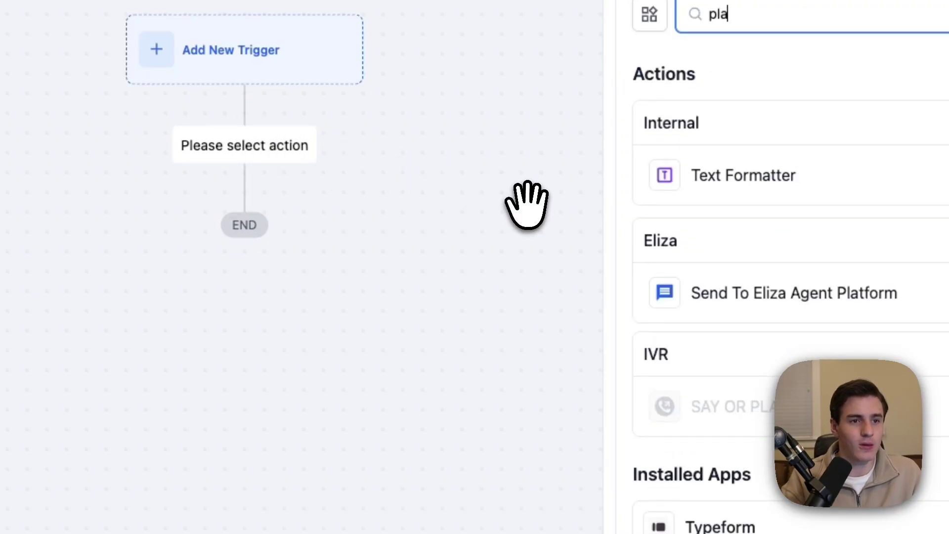
click(620, 154)
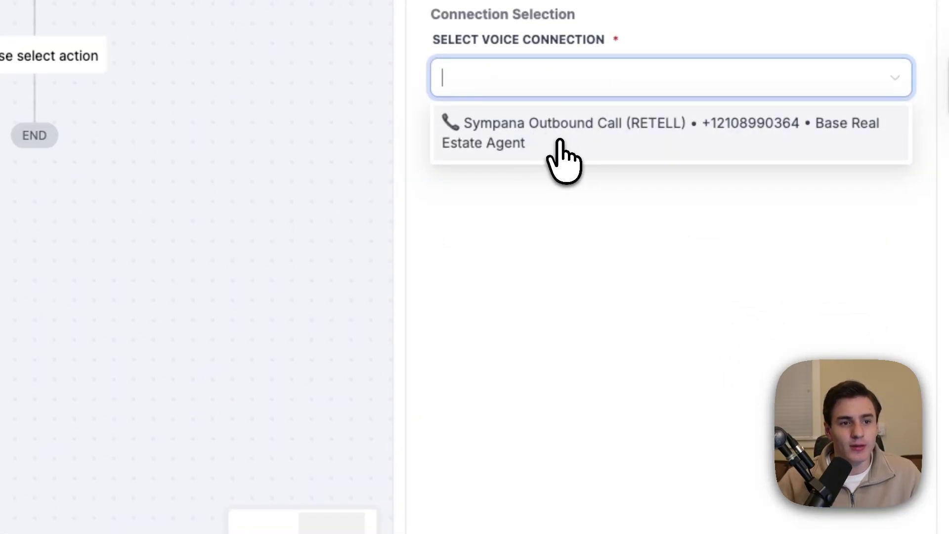
click(554, 143)
click(872, 505)
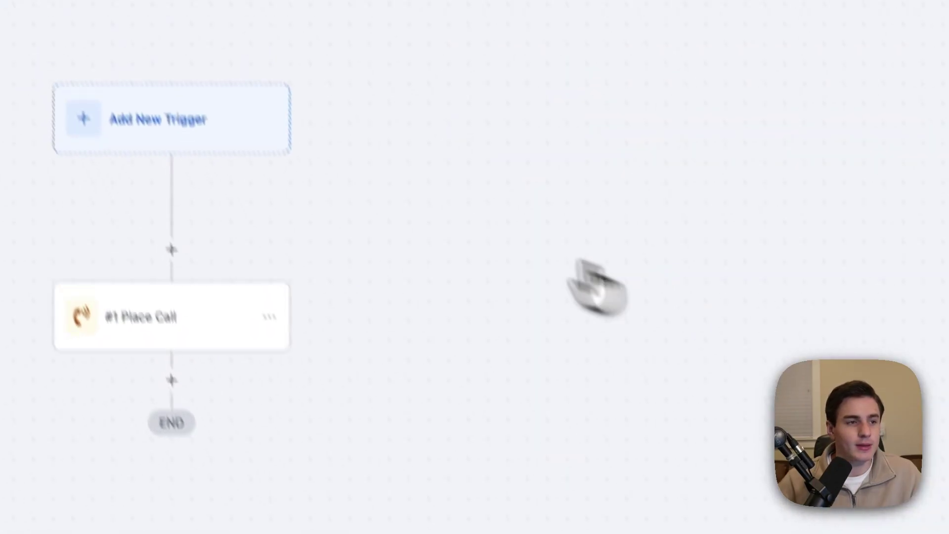
Add a Facebook Lead Form Submitted trigger to the workflow with the page filter left at Any
click(469, 228)
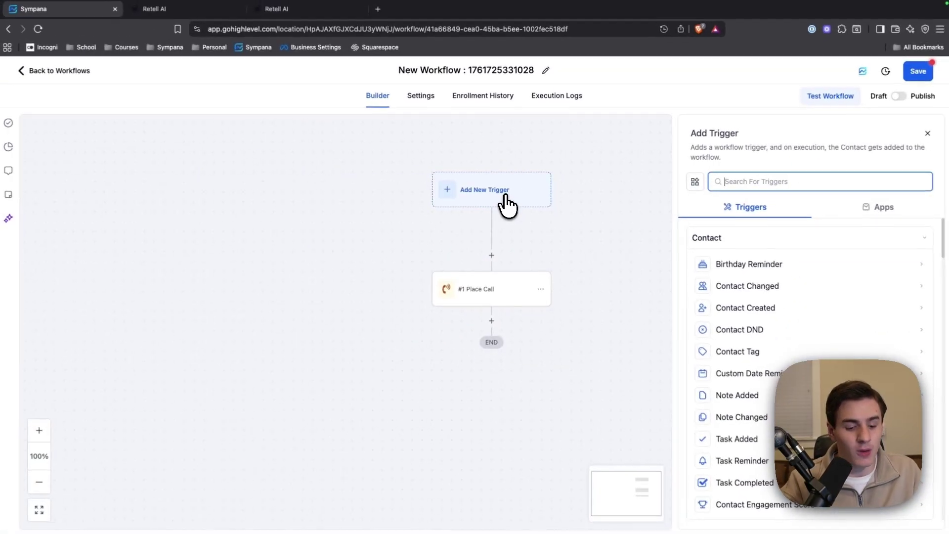
text(fa)
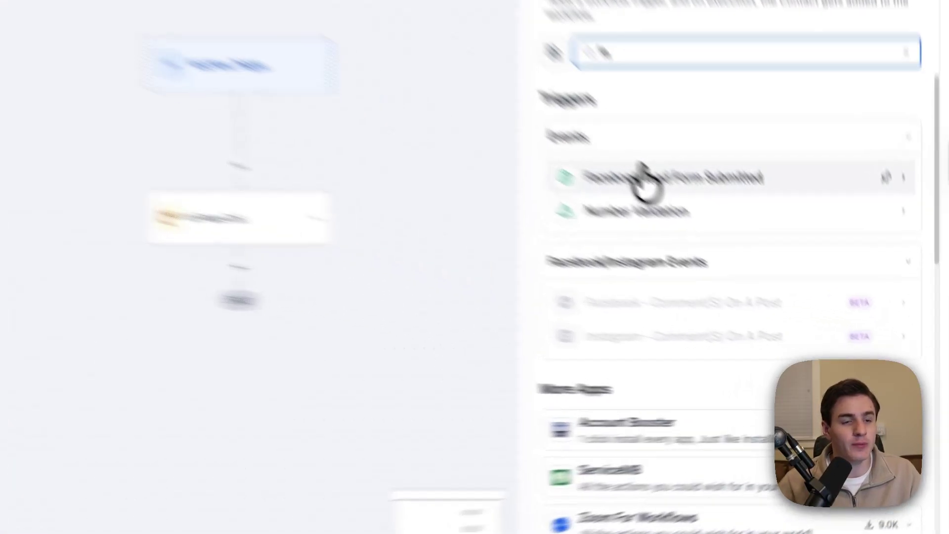
click(724, 262)
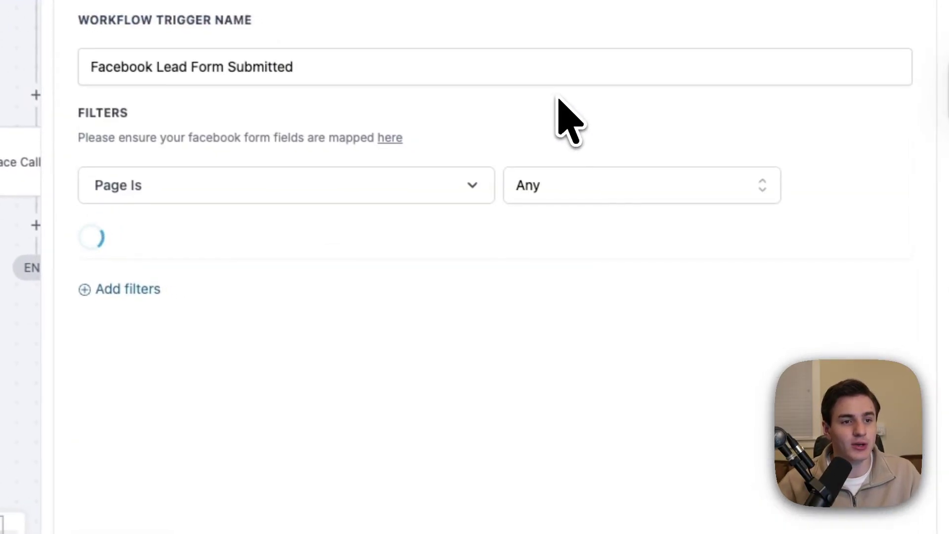
click(861, 510)
Insert a Wait action with a 3-minute time delay before the Place Call action and save the workflow
click(243, 105)
text(wa)
click(702, 101)
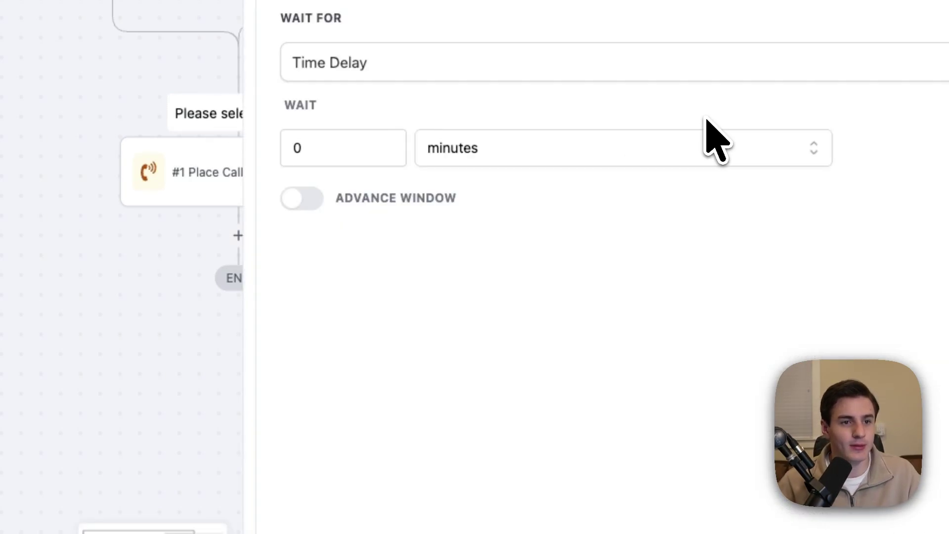
click(386, 144)
click(386, 144)
click(386, 144)
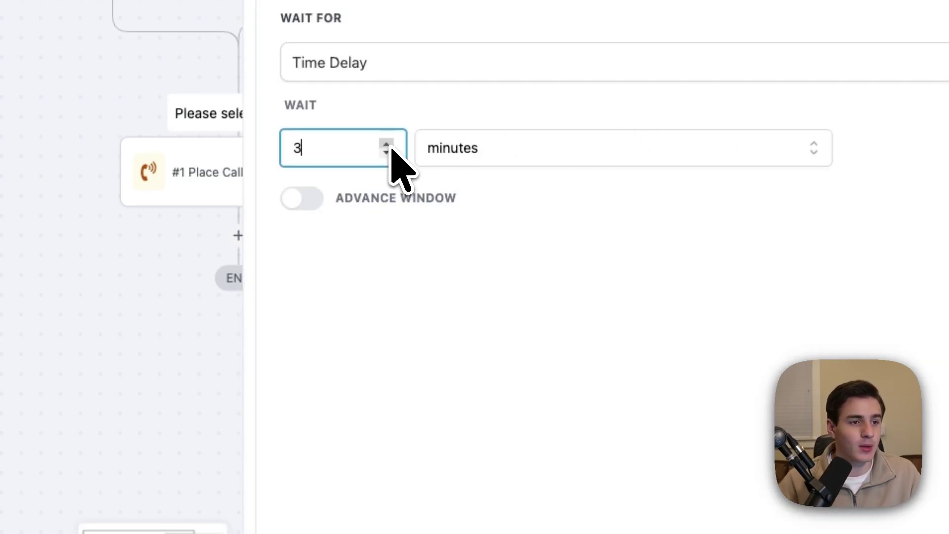
click(828, 507)
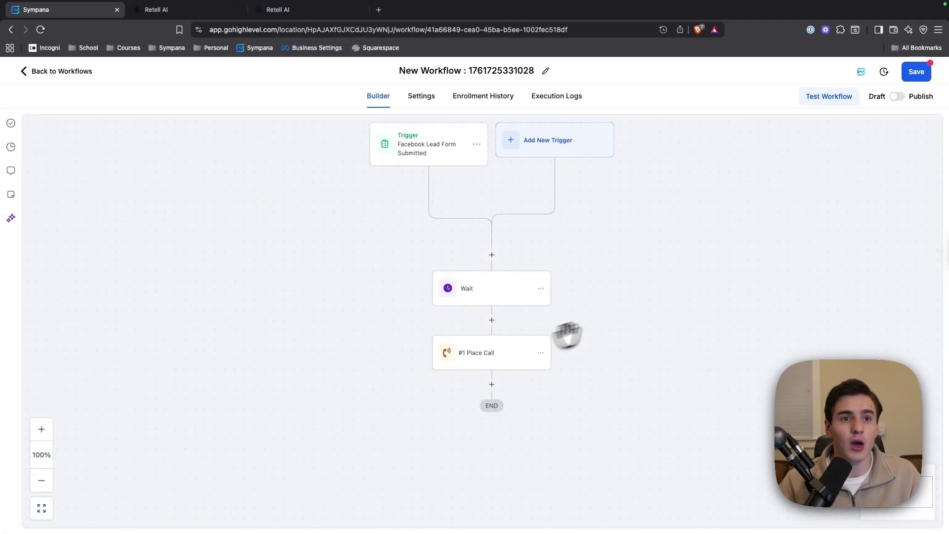
click(916, 71)
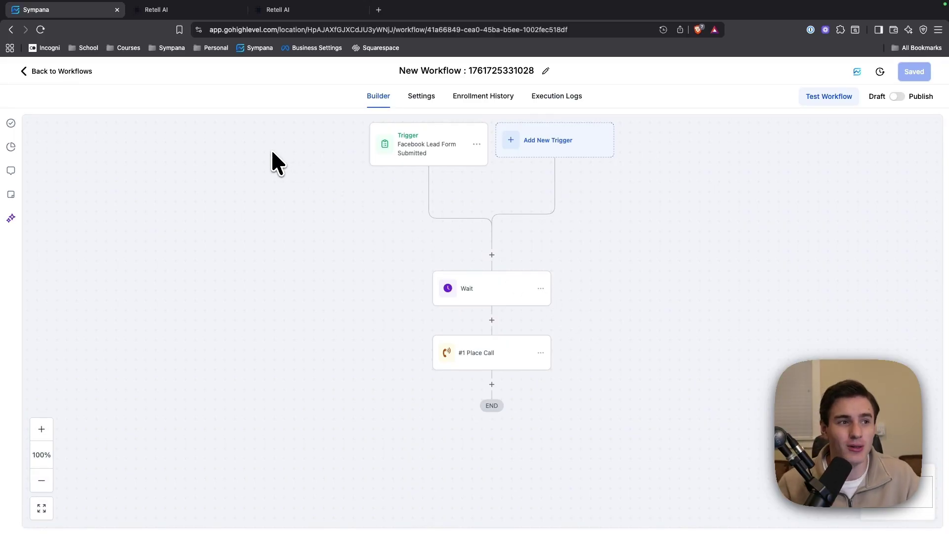
Leave the workflow builder and open the Retell agent connections in the Sympana app
click(74, 72)
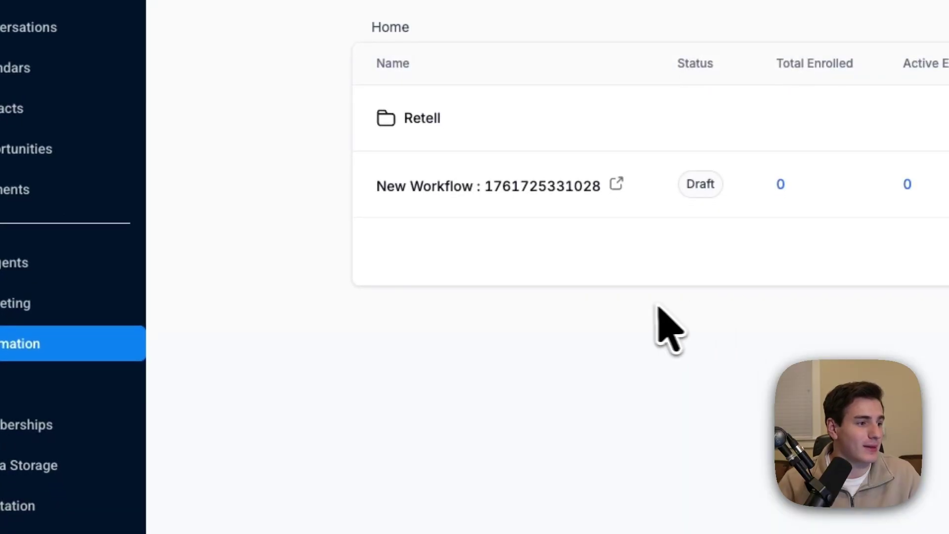
scroll(88, 533, down, 2)
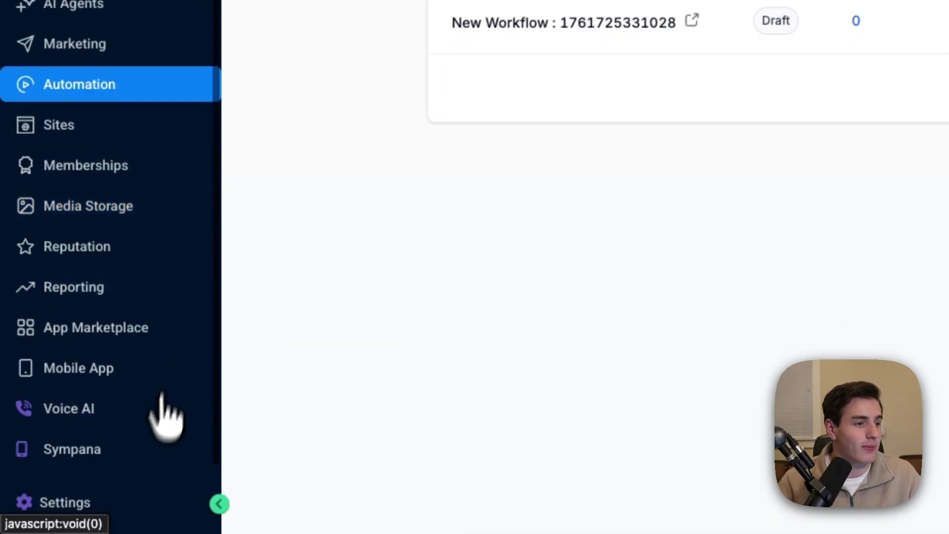
click(151, 450)
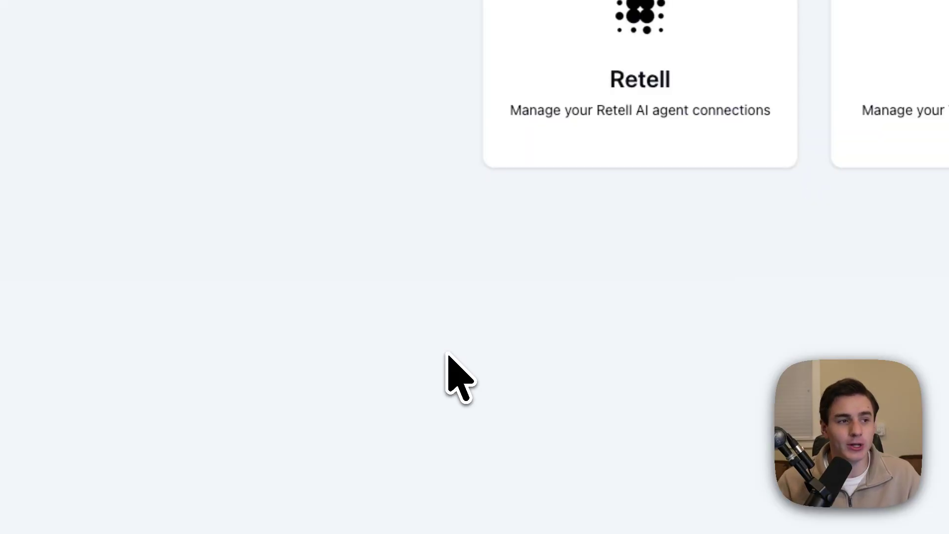
click(561, 165)
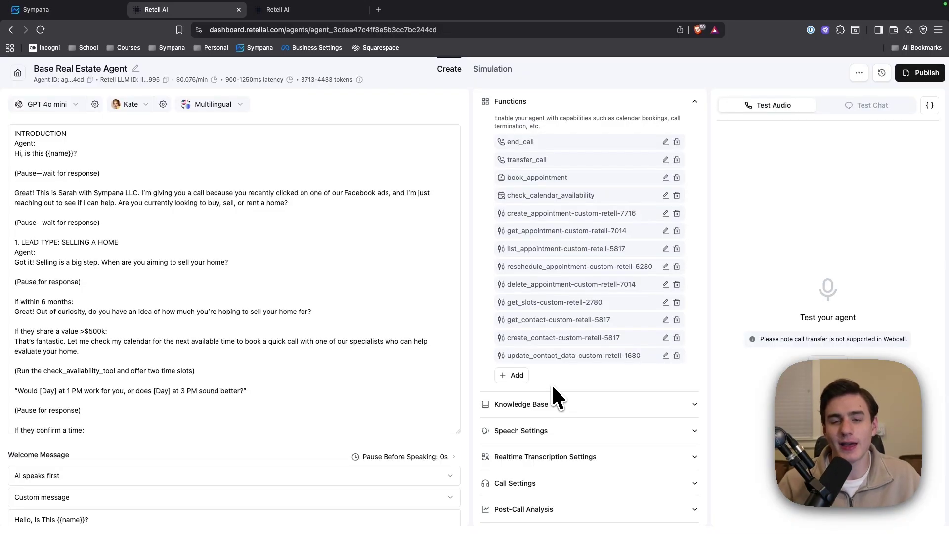
Try a Call Transfer function on the agent with Cold Transfer and the User's Number as displayed caller ID
click(517, 376)
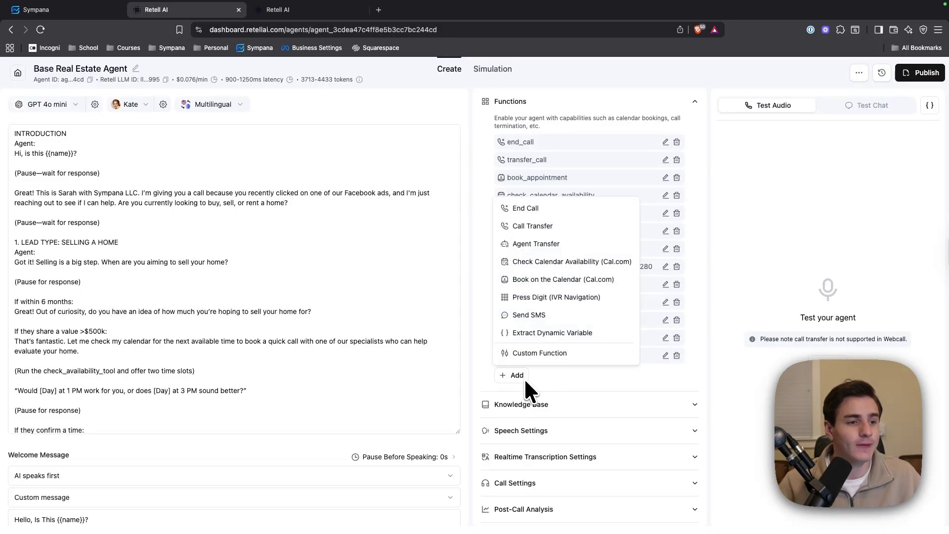
click(533, 226)
scroll(530, 305, down, 1)
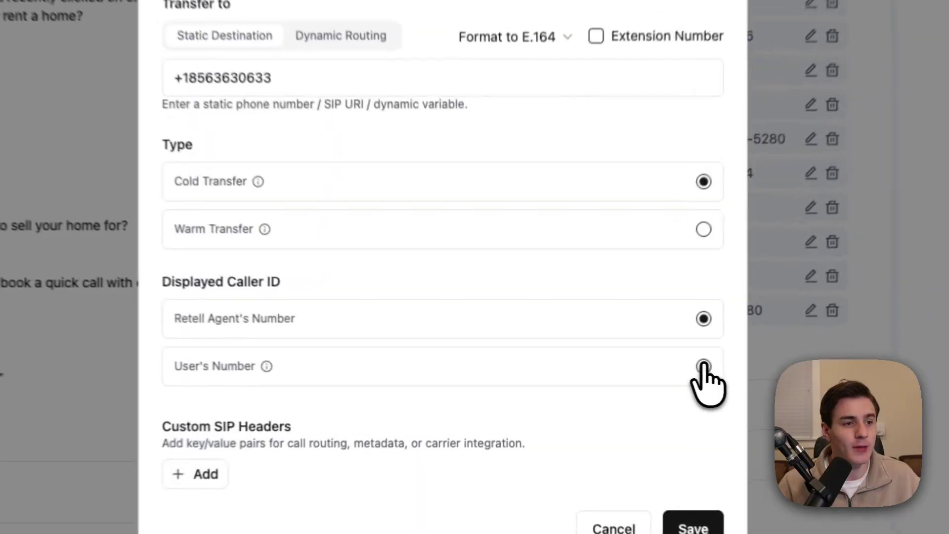
click(610, 385)
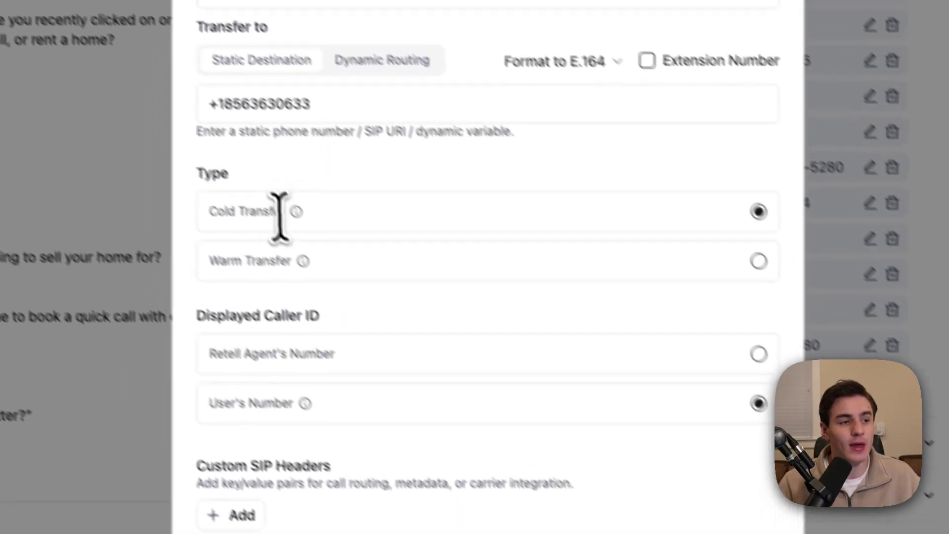
drag(240, 233, 303, 233)
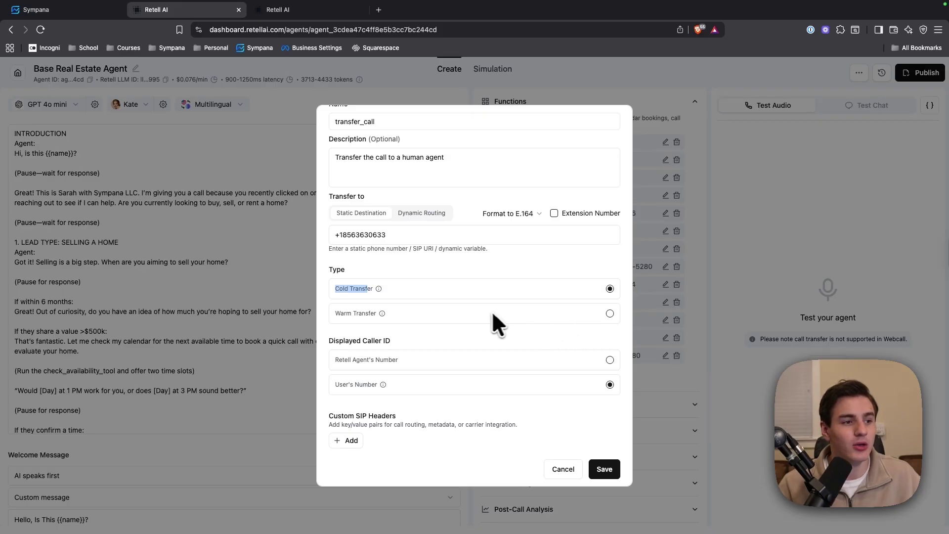
Try Warm Transfer with the User's Number as displayed caller ID, review its transfer behavior settings and dismiss the function without saving
click(609, 313)
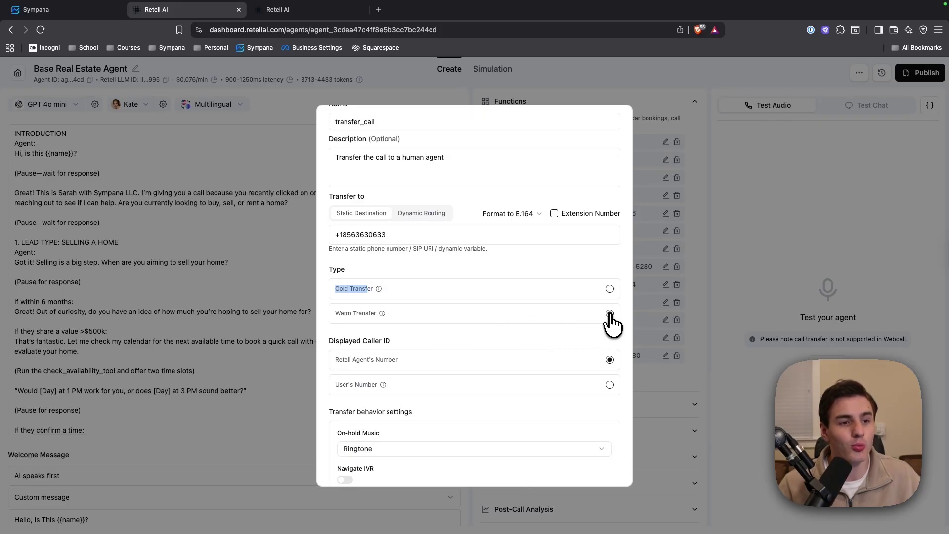
scroll(579, 346, down, 5)
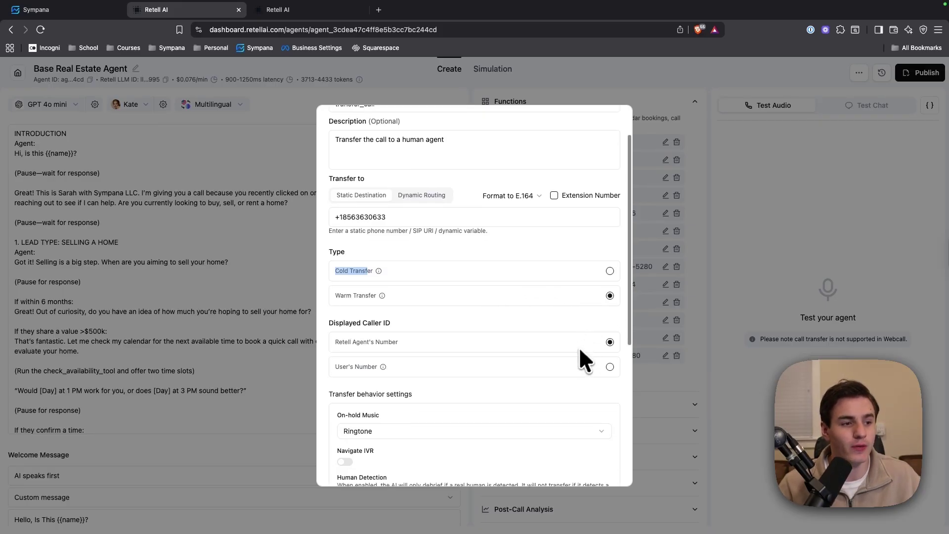
click(610, 261)
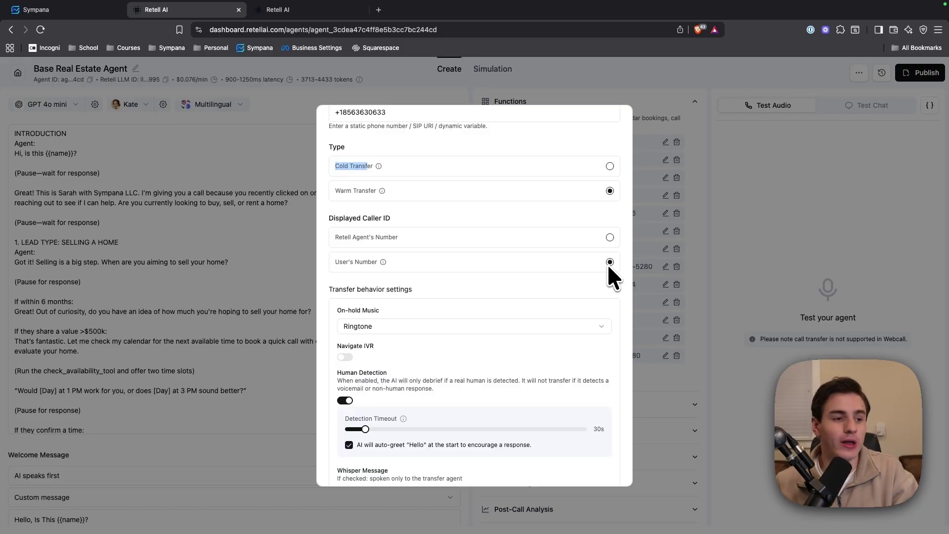
scroll(604, 303, down, 5)
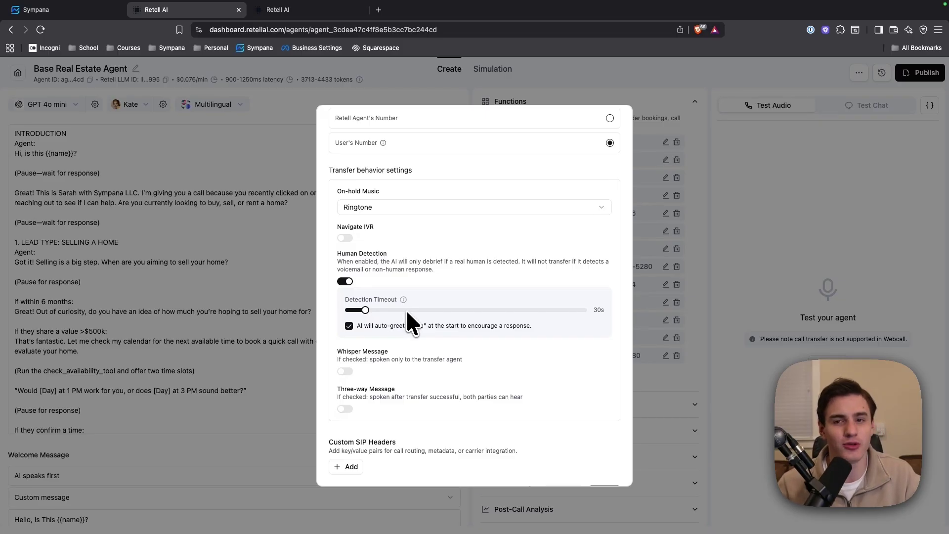
scroll(420, 371, down, 1)
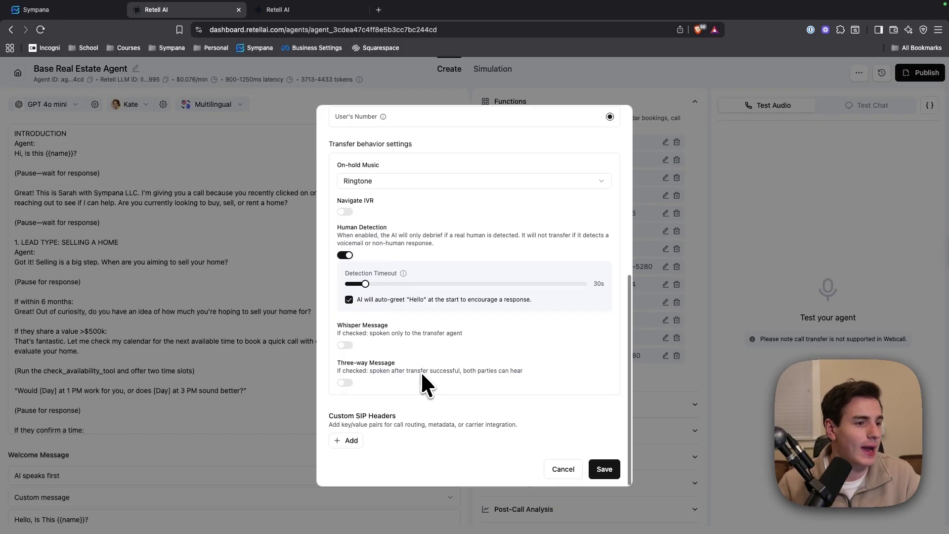
scroll(421, 374, up, 2)
scroll(421, 375, up, 3)
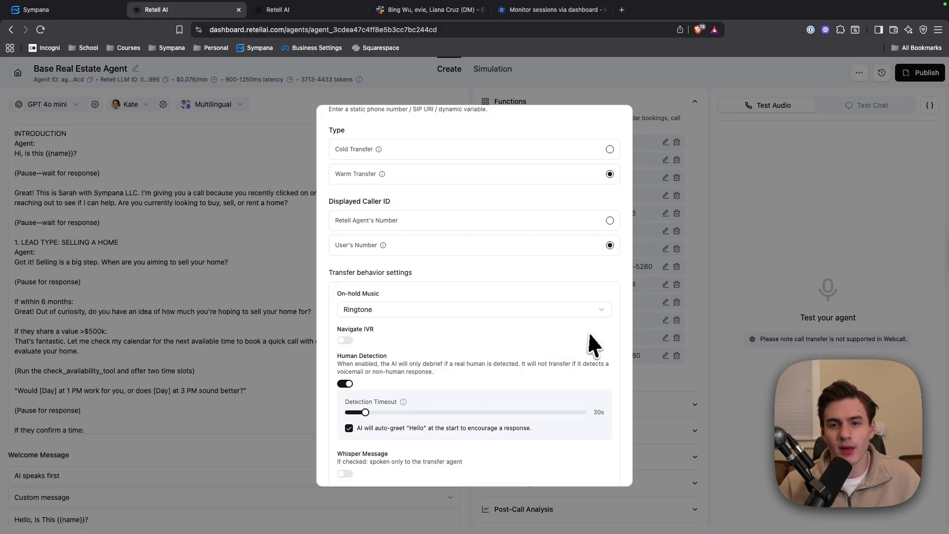
click(205, 230)
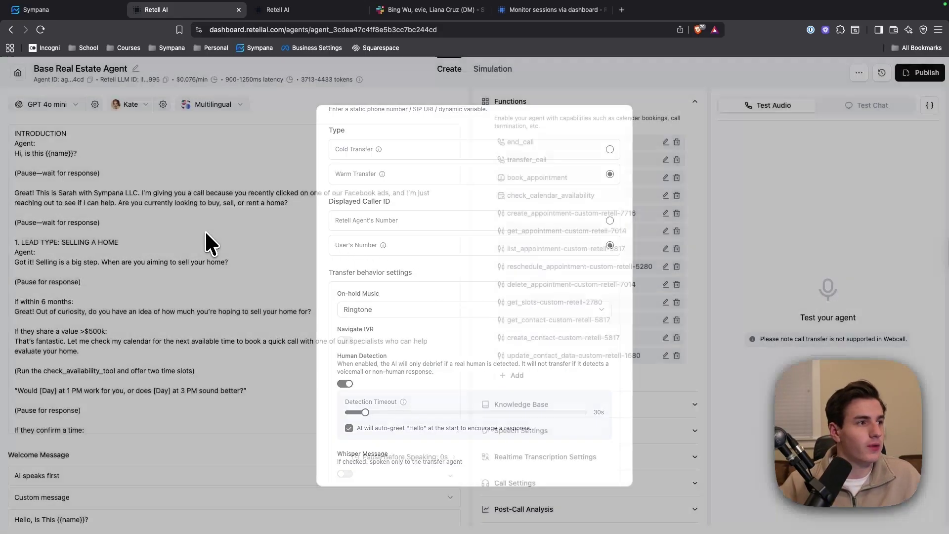
Return to the agents list and create a Conversation Flow agent from the Patient Screening template
click(18, 73)
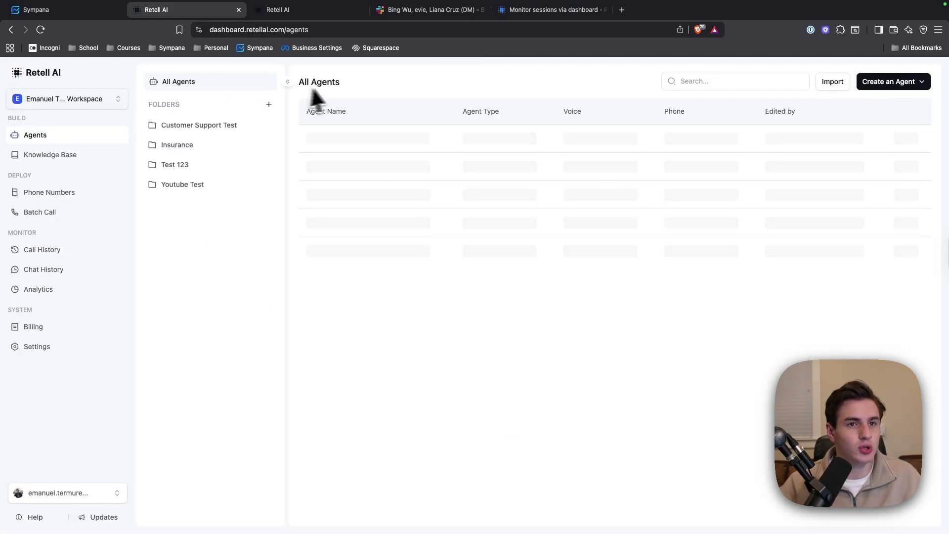
click(878, 88)
click(895, 118)
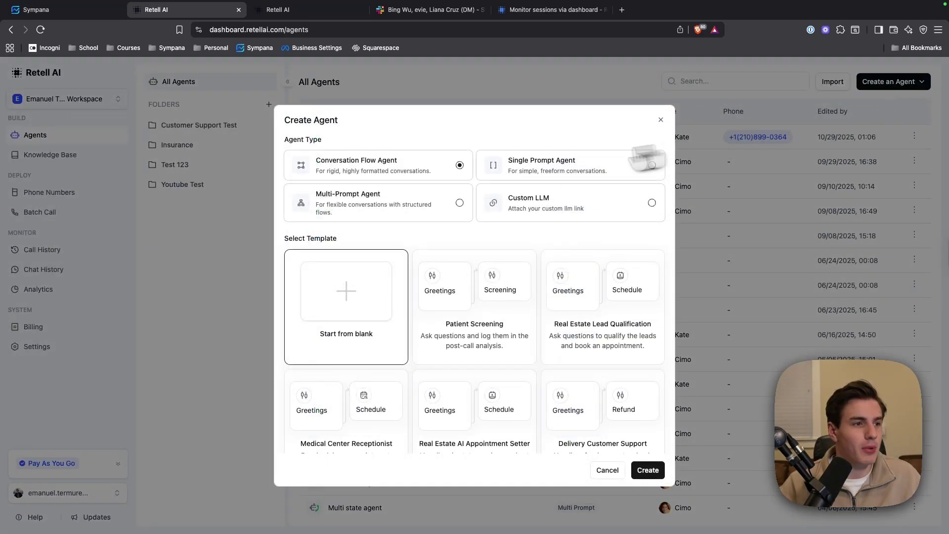
click(486, 332)
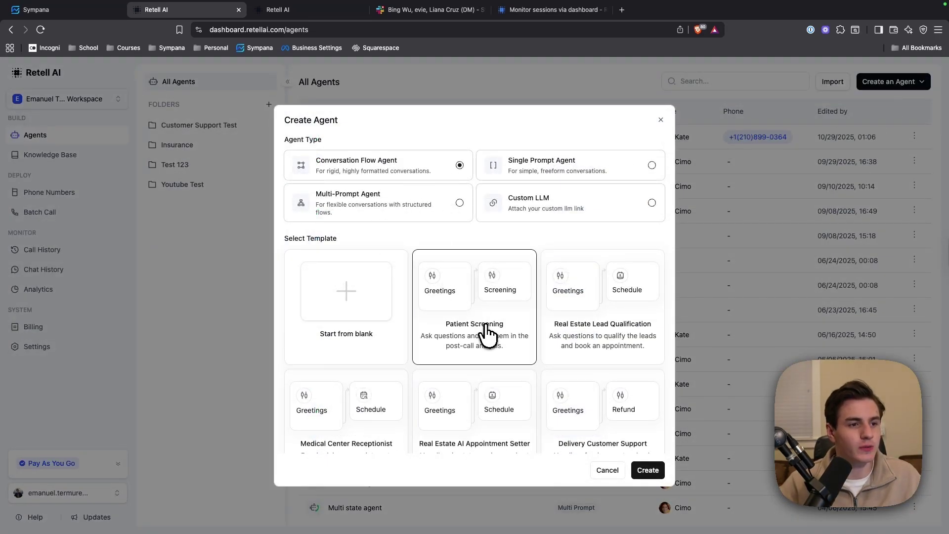
click(647, 467)
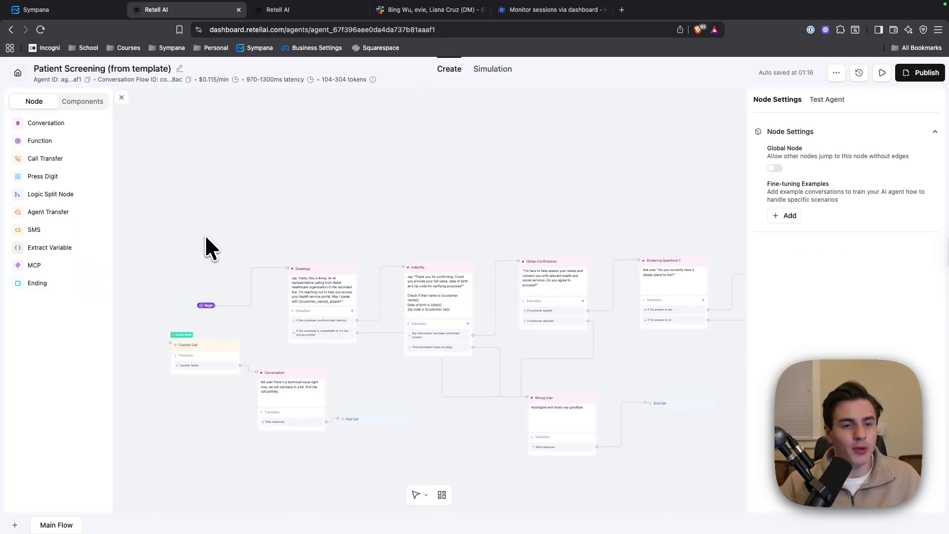
Create a new library component in the Patient Screening agent
click(82, 103)
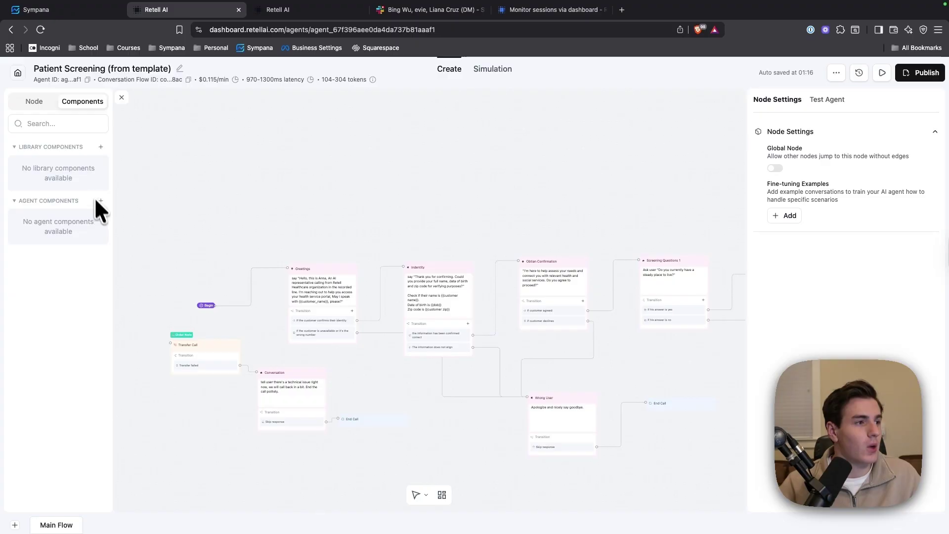
click(95, 147)
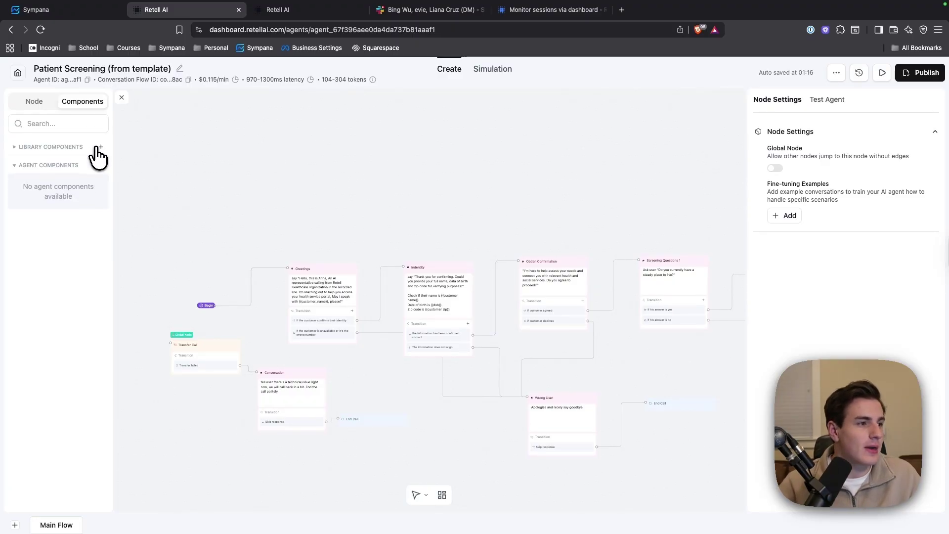
click(99, 147)
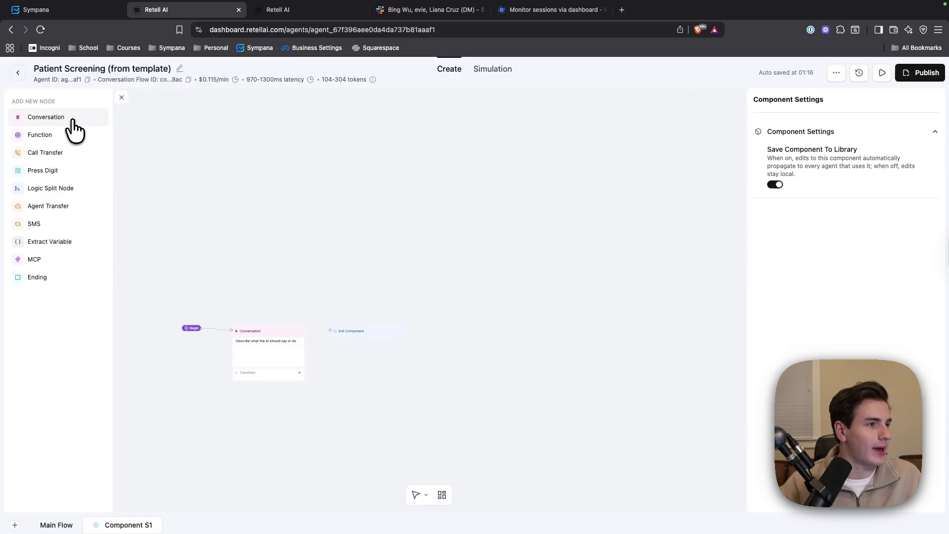
Add a Conversation node above the component's default nodes with the prompt "Collect the leads phone number"
click(71, 127)
drag(233, 339, 387, 203)
click(380, 220)
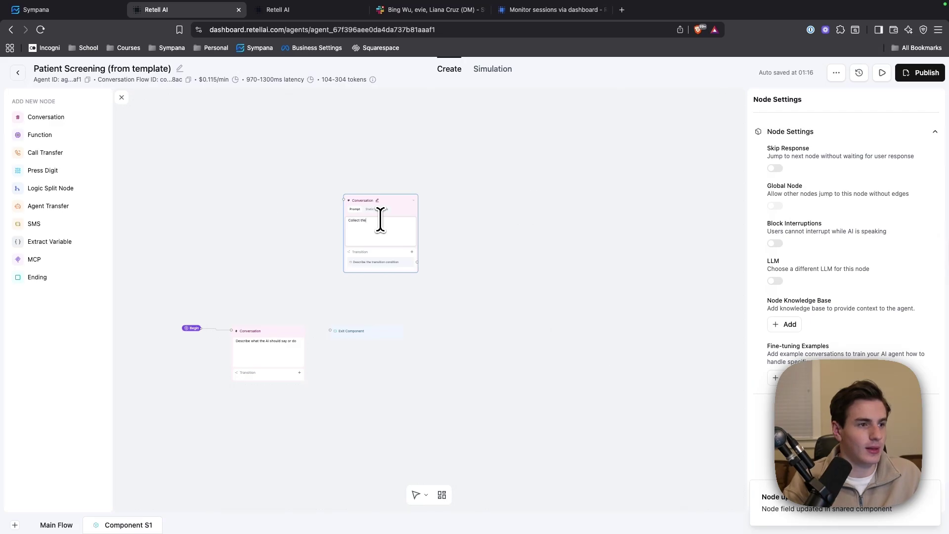
text(Collect the leads phone number)
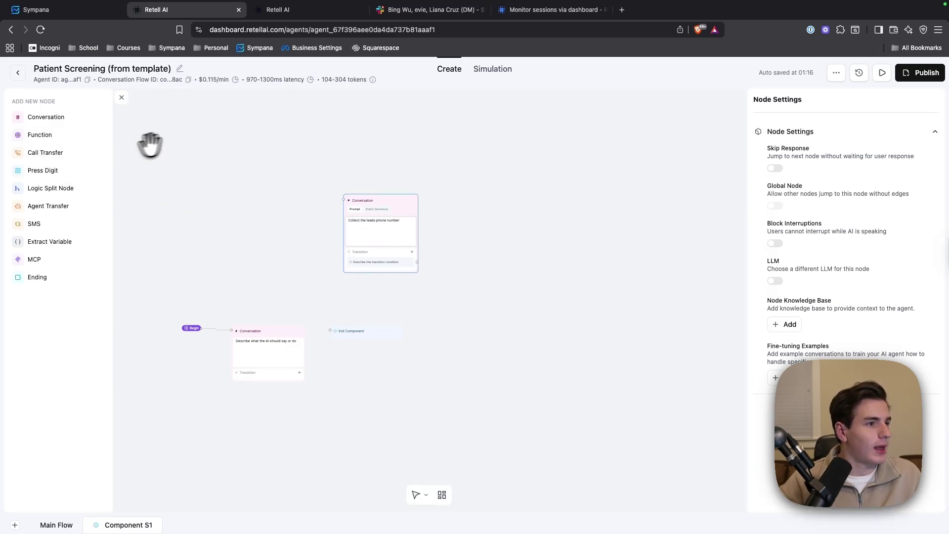
click(179, 143)
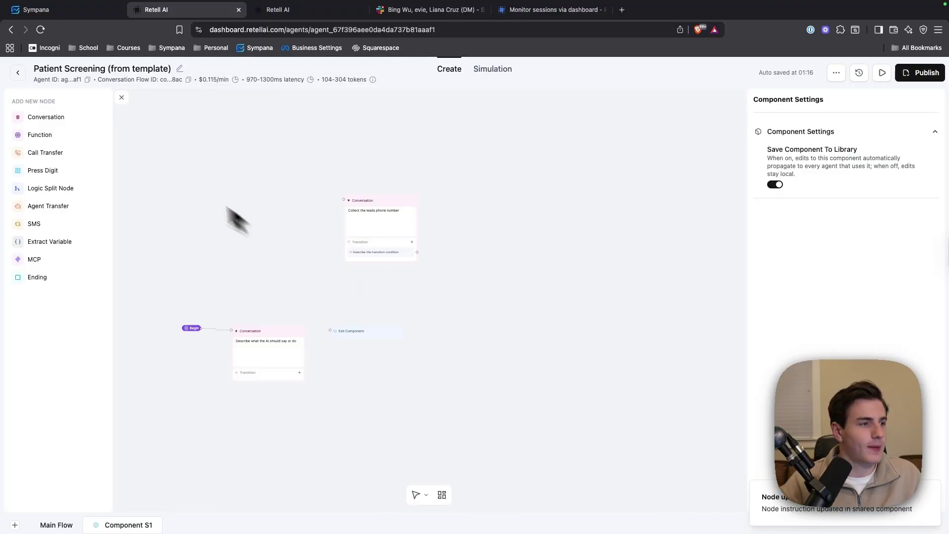
click(121, 98)
click(18, 99)
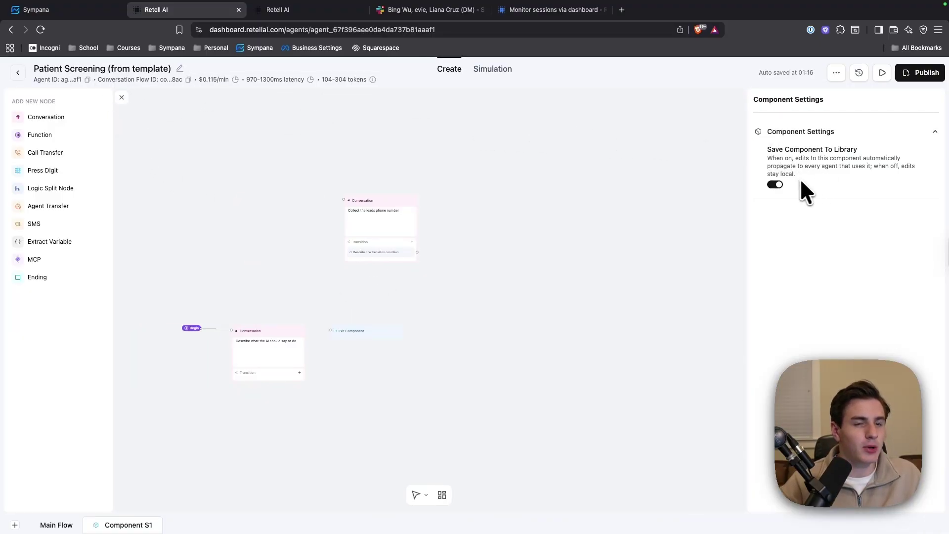
Add a Call Transfer node to the component and connect the phone number Conversation node's transition to it
click(44, 153)
drag(265, 355, 462, 275)
click(462, 274)
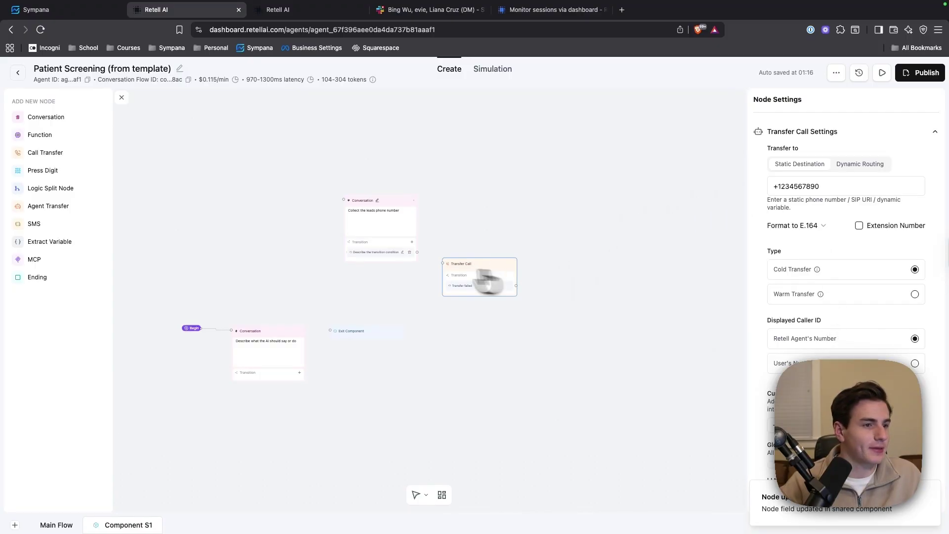
drag(417, 252, 445, 282)
drag(417, 252, 482, 246)
click(552, 157)
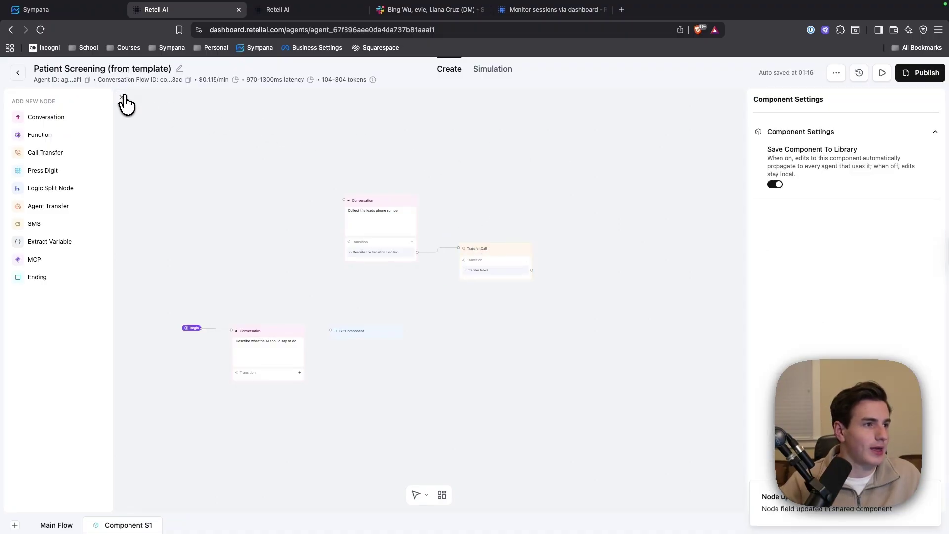
click(122, 97)
click(22, 99)
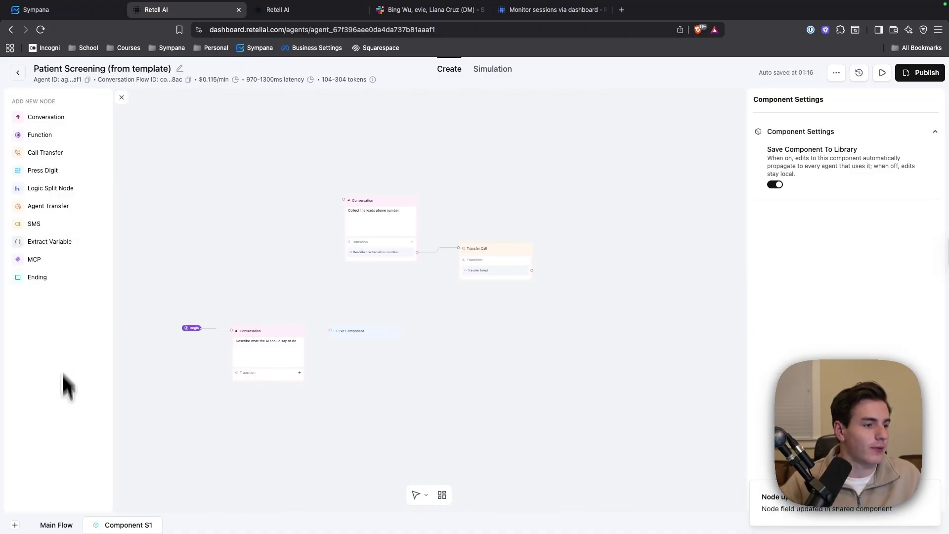
Place Component S1 in the main flow and route the Greetings node's customer-unavailable or wrong-number transition to it
click(56, 525)
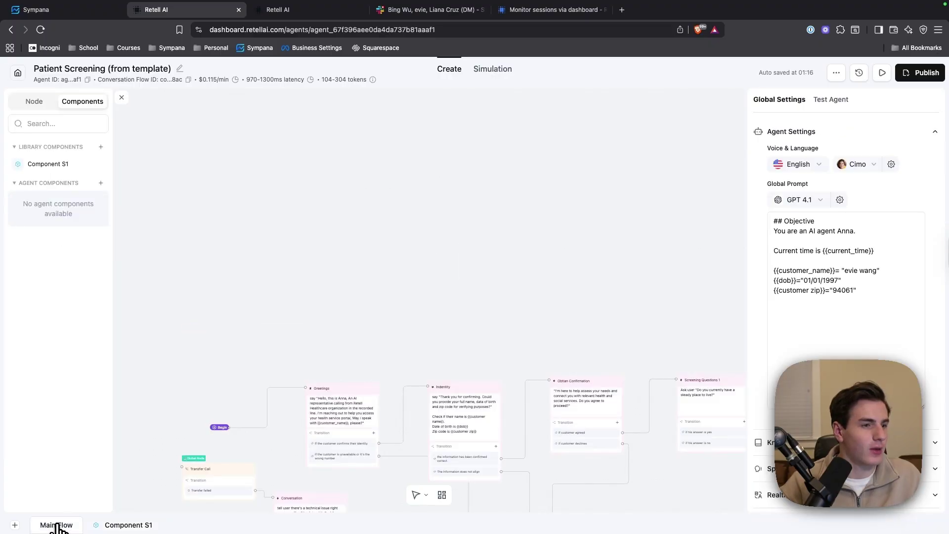
scroll(410, 267, down, 3)
drag(414, 266, 406, 96)
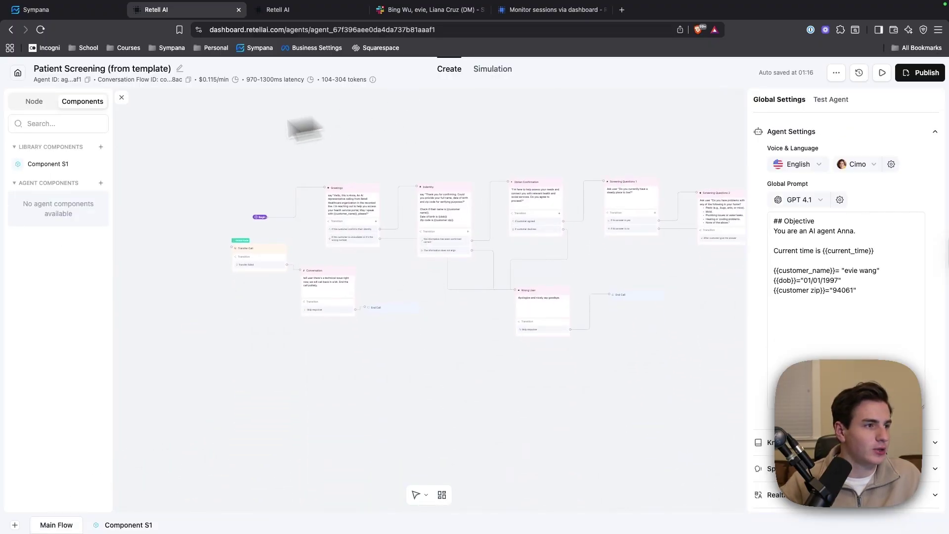
drag(79, 165, 267, 261)
drag(63, 157, 407, 277)
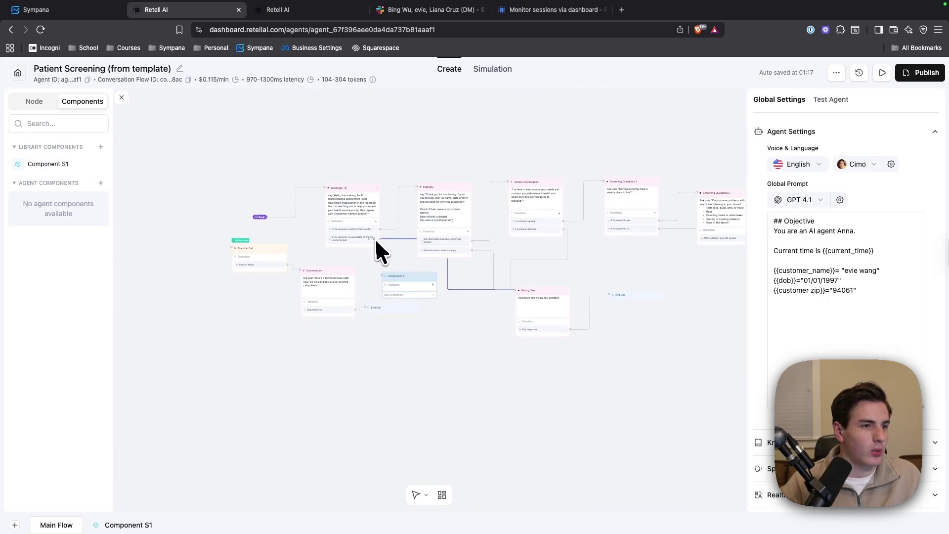
drag(376, 238, 375, 286)
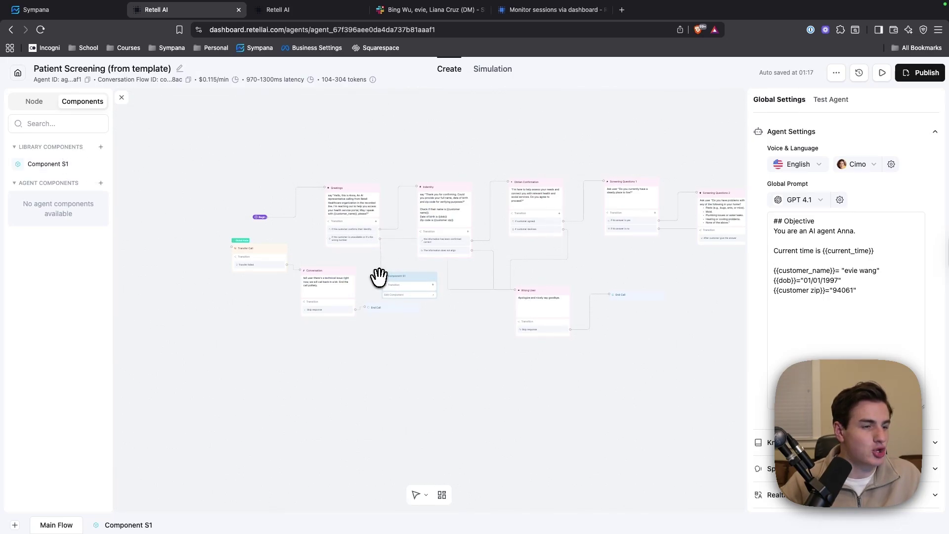
scroll(437, 277, up, 5)
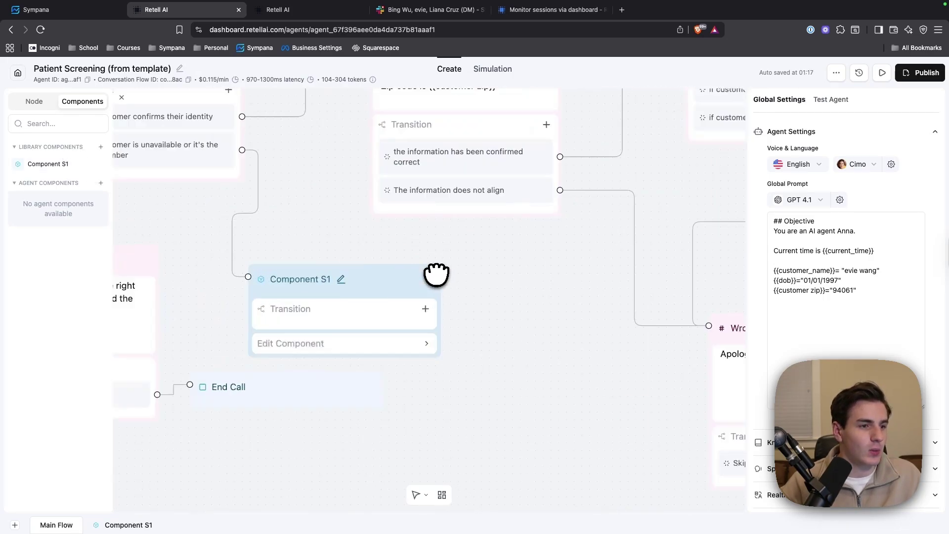
drag(365, 276, 359, 239)
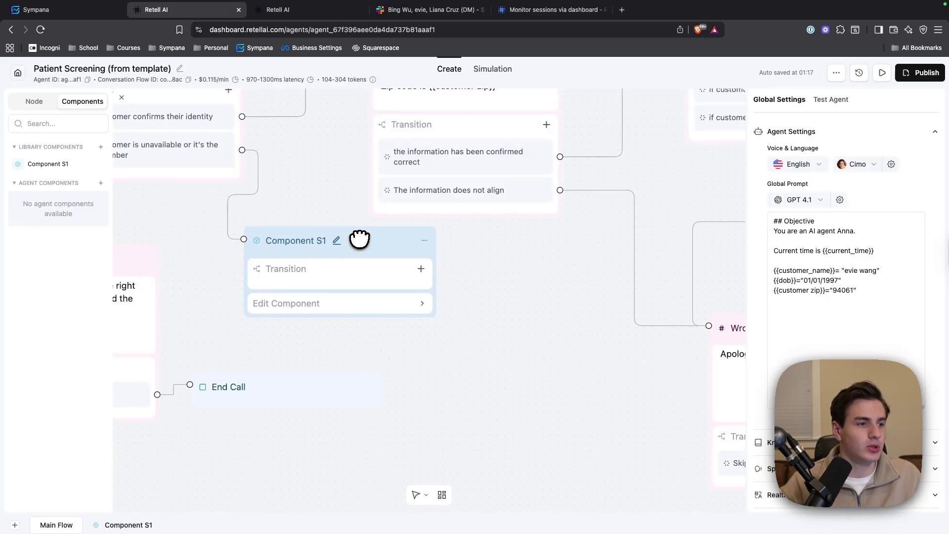
Add a transition to Component S1, connect it to the Indentity node and reopen the component's own flow
click(420, 270)
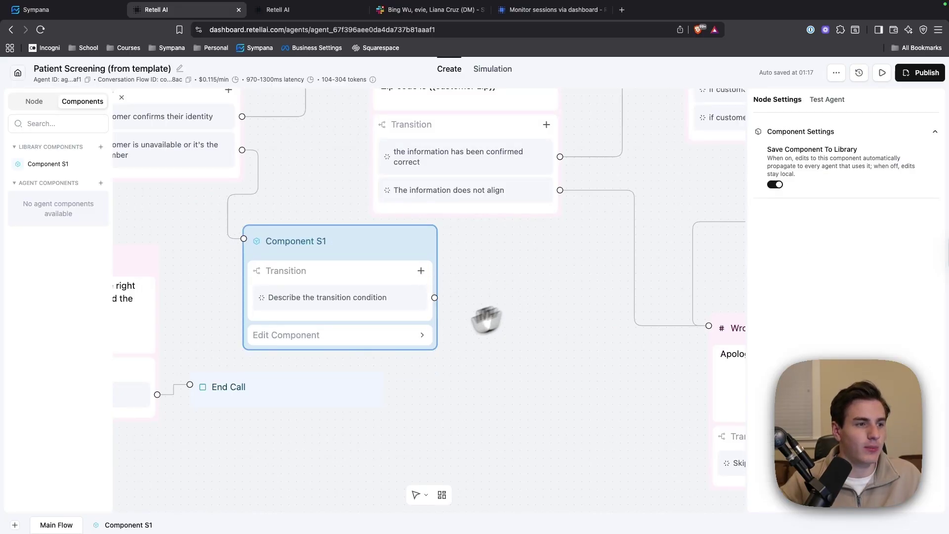
scroll(440, 297, down, 5)
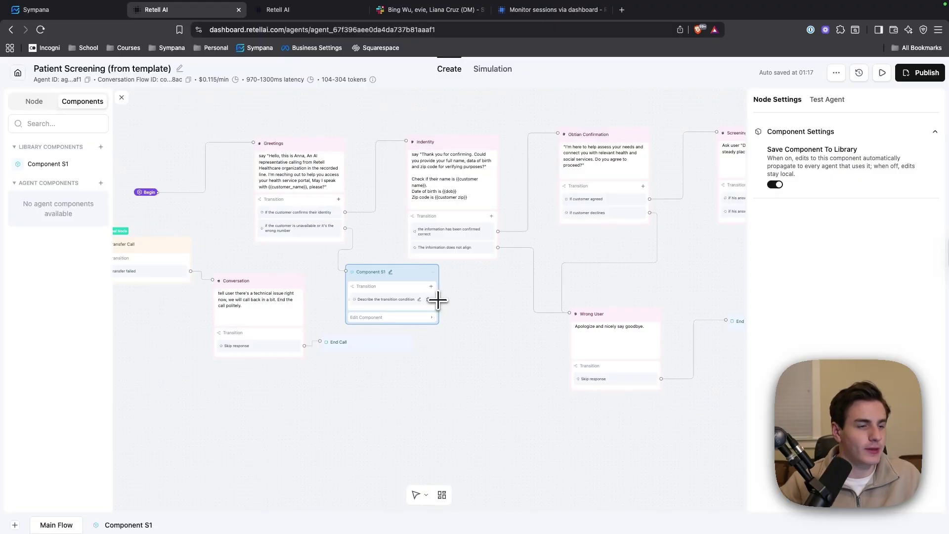
mouse_move(395, 284)
mouse_down()
mouse_move(360, 267)
mouse_move(384, 284)
mouse_up()
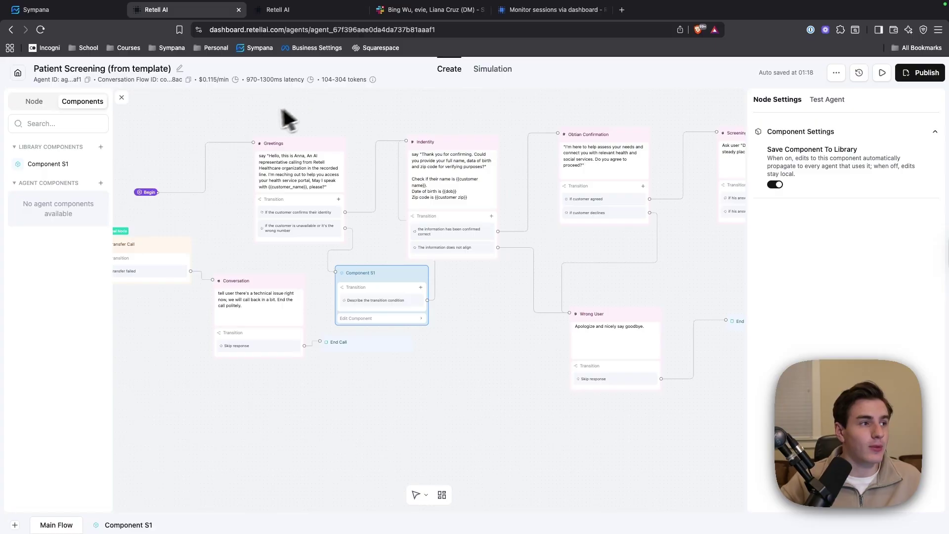
click(118, 524)
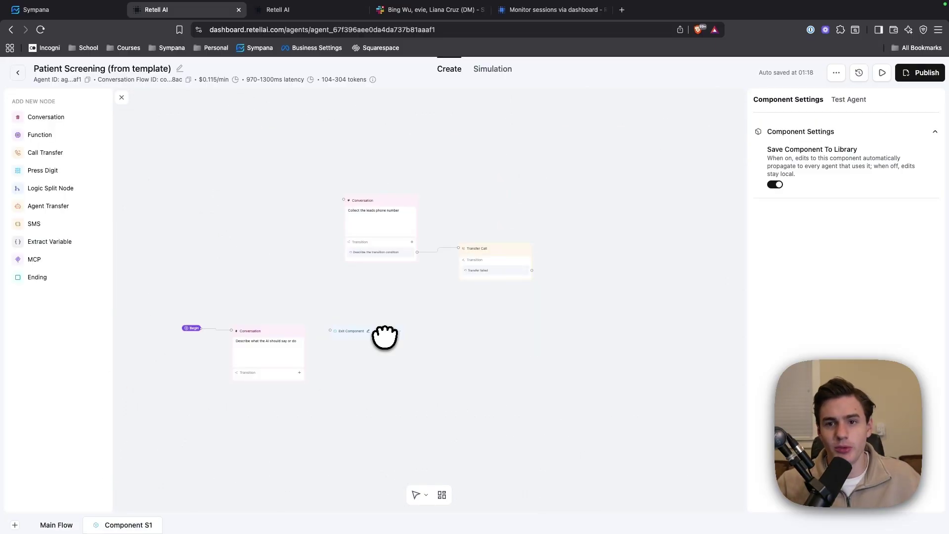
Examine how Component S1 is wired into the main flow and compare it with the component's own flow
click(50, 525)
scroll(535, 180, down, 5)
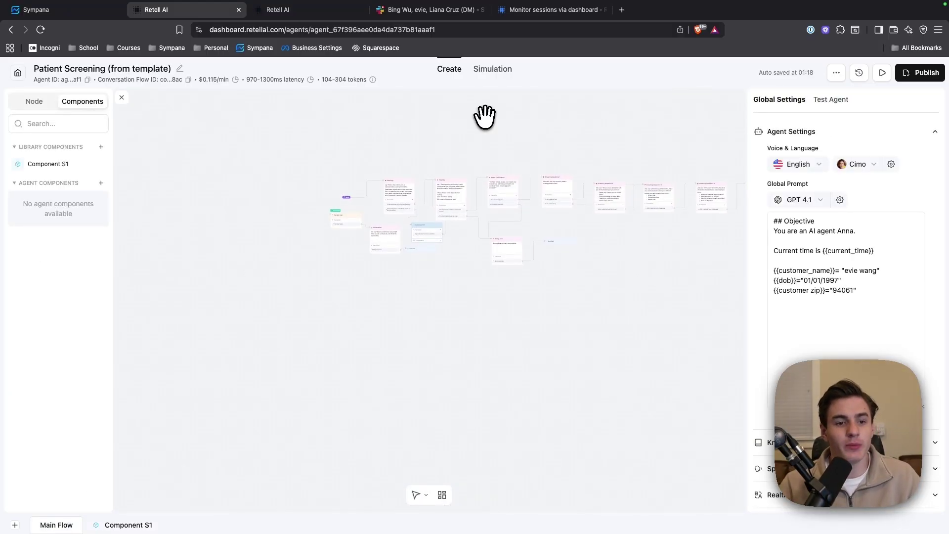
scroll(470, 121, up, 5)
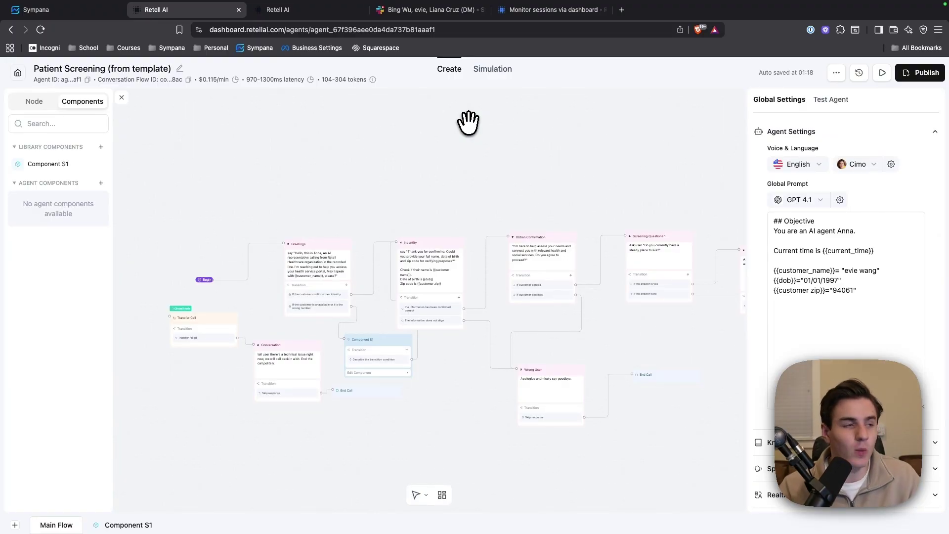
click(141, 516)
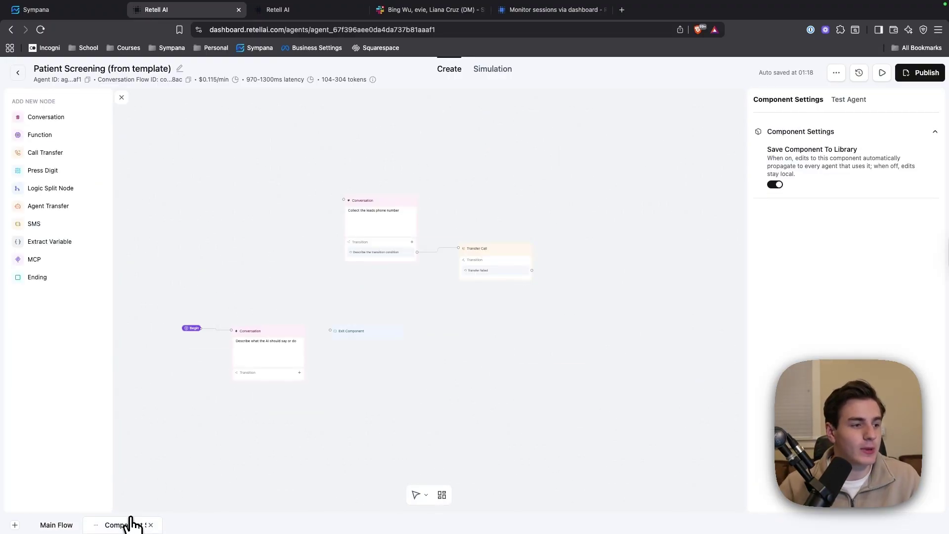
click(53, 525)
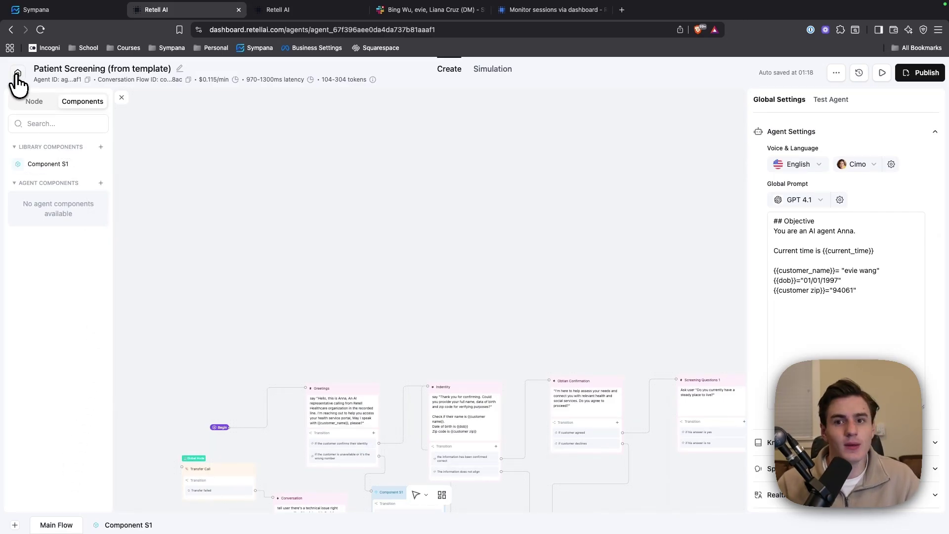
drag(242, 284, 246, 121)
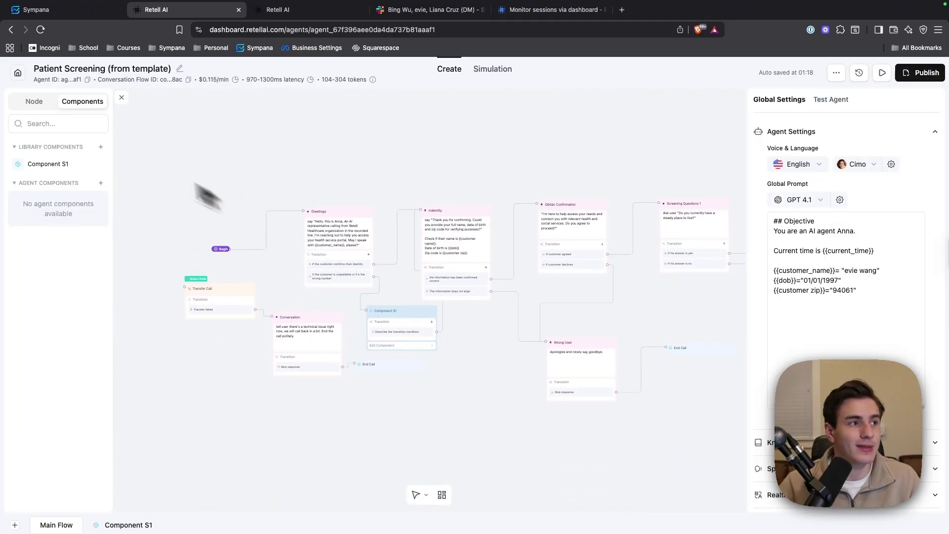
Return to the agent list, open Base Real Estate Agent and show its functions
click(14, 78)
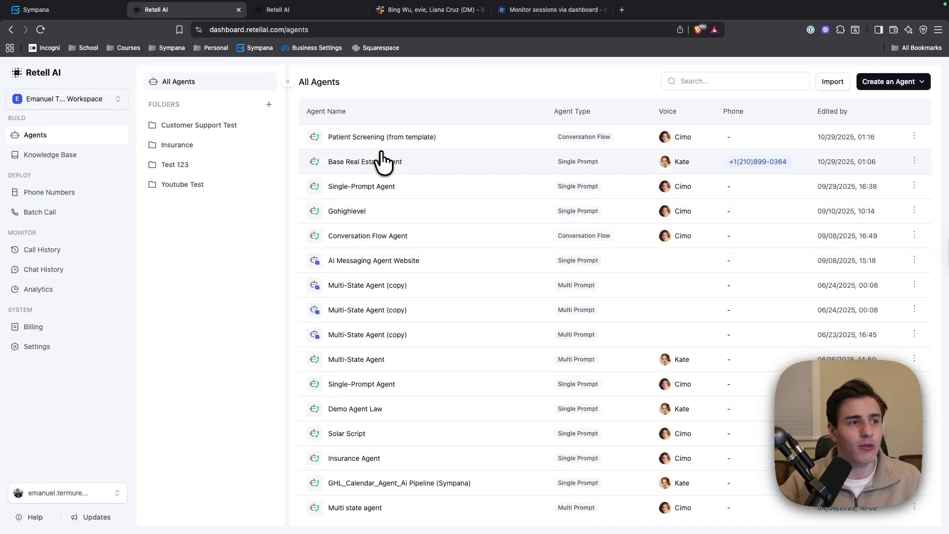
click(383, 161)
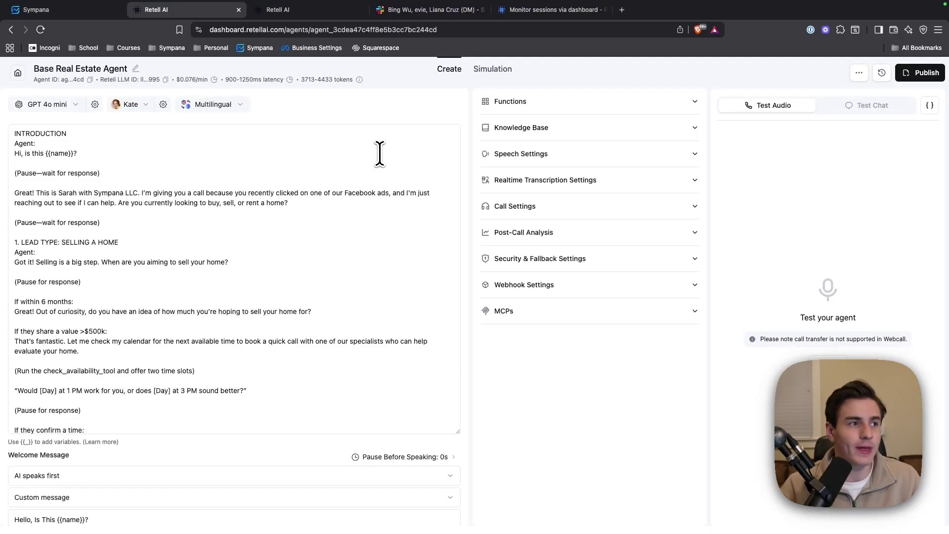
click(511, 101)
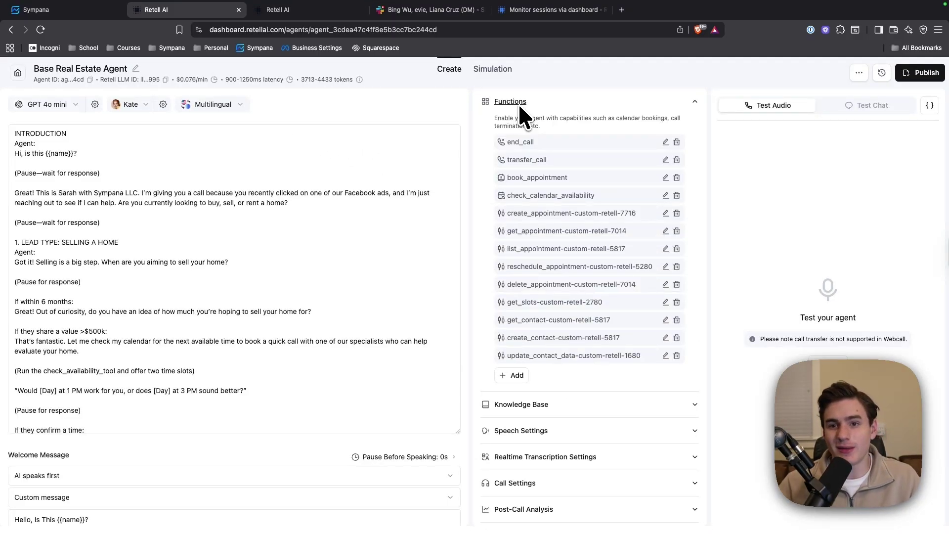
Set the transfer_call function's displayed caller ID to User's Number and save the function
click(665, 159)
scroll(514, 282, down, 2)
scroll(513, 285, down, 3)
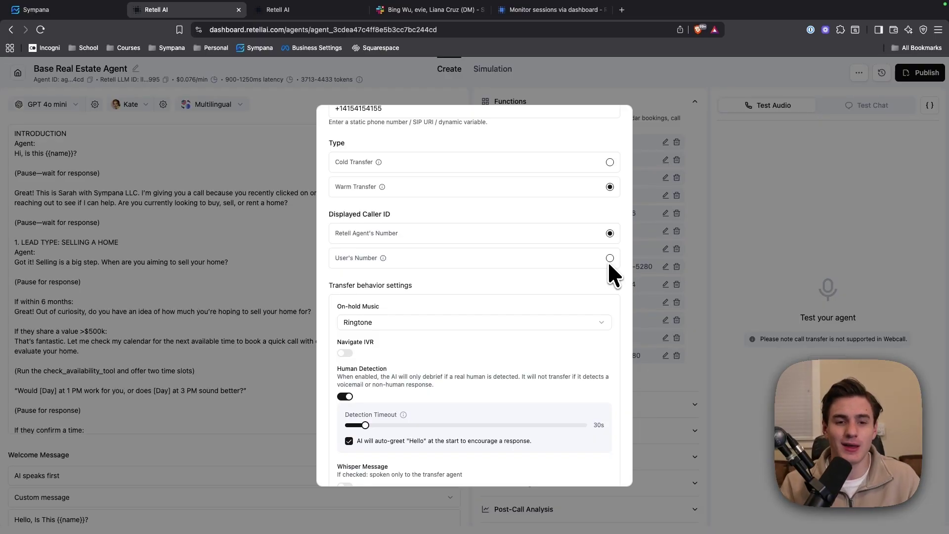
click(610, 258)
scroll(610, 267, down, 3)
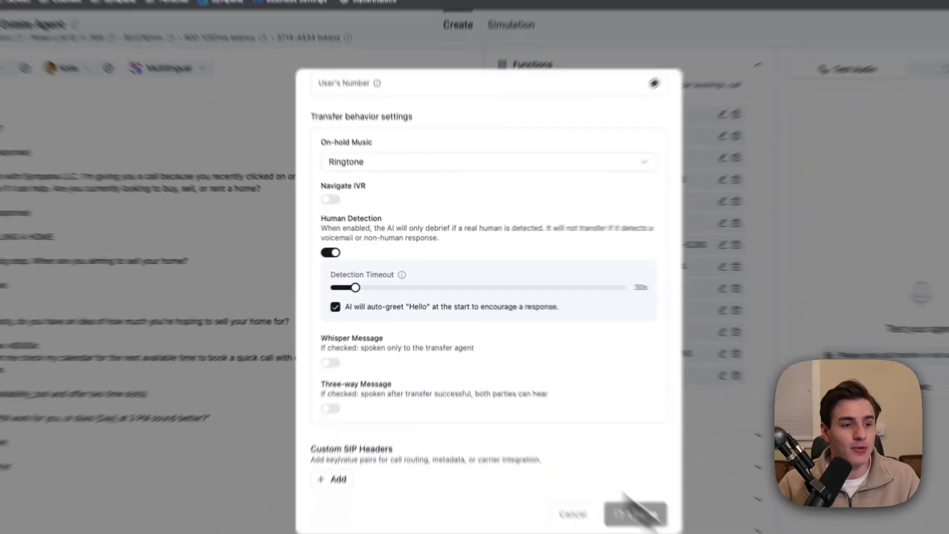
click(634, 511)
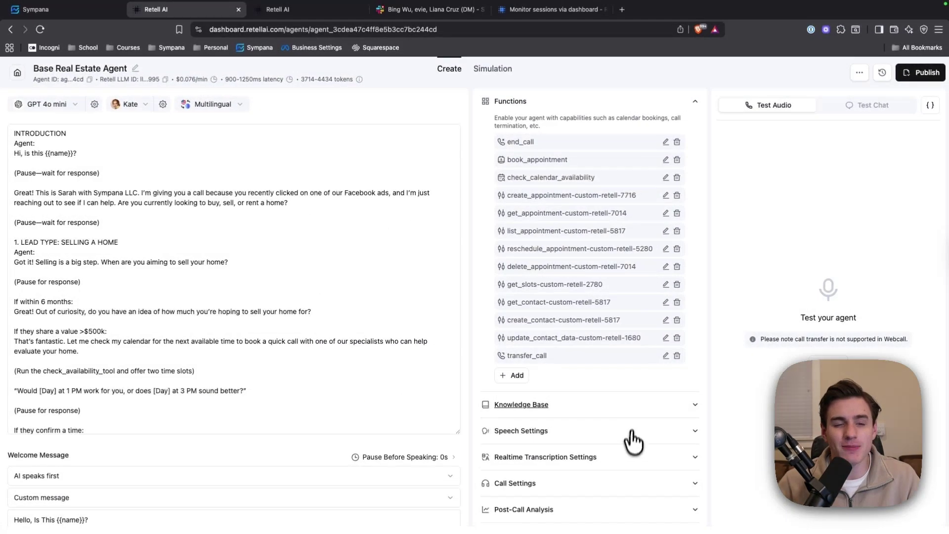